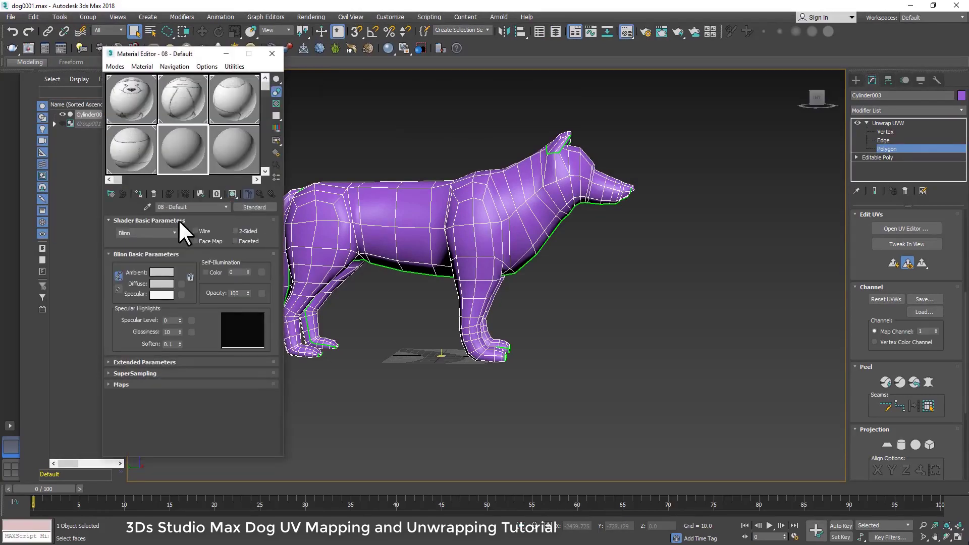
Step: Assign dog texture.tif as the diffuse bitmap of material 08 - Default and display it on the dog model in the viewport
left_click(182, 283)
left_click(406, 162)
left_click(526, 425)
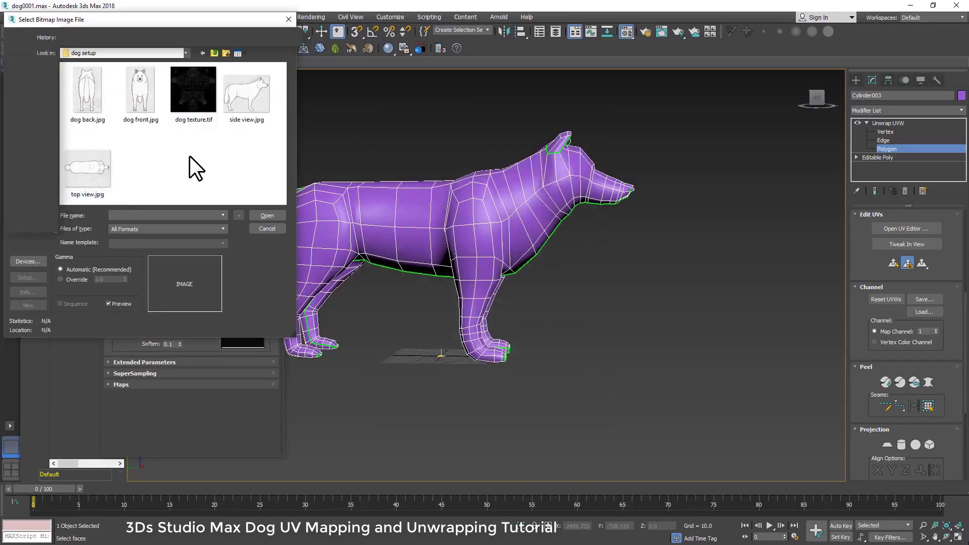
left_click(201, 97)
left_click(266, 216)
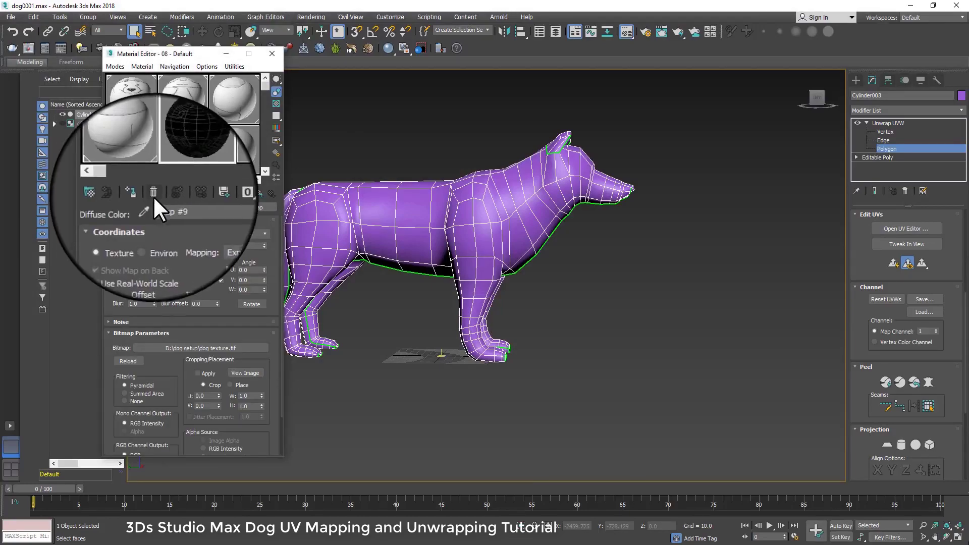
left_click(231, 194)
key("m")
left_click_drag(520, 214, 573, 256)
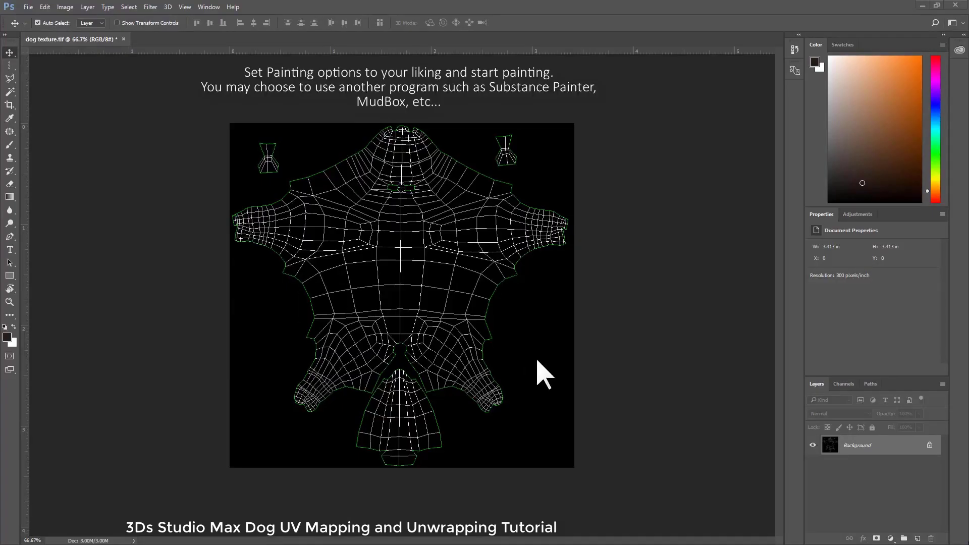
Step: In Photoshop, fill Layer 1 of dog texture.tif with off-white and change its blend mode so the UV wireframe shows through
left_click(7, 337)
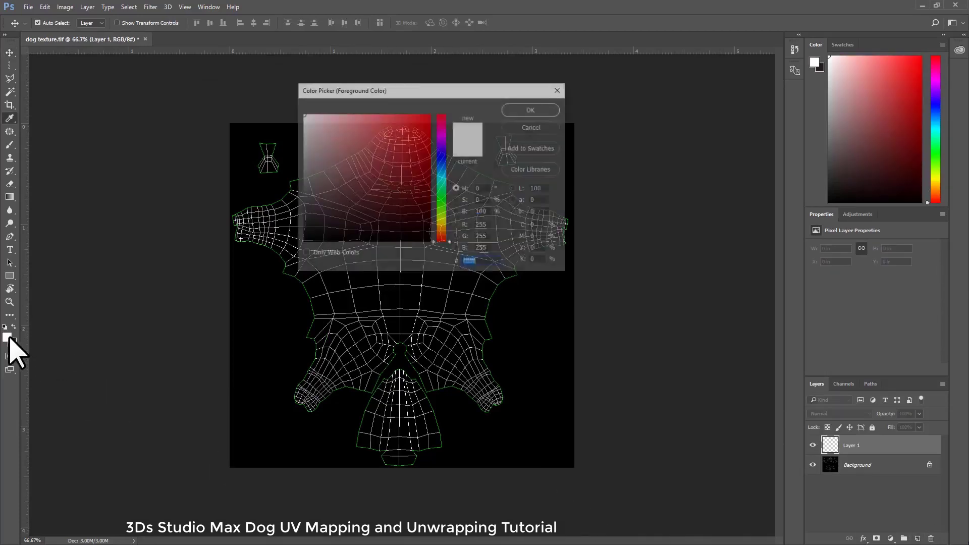
left_click(326, 113)
key("Return")
left_click(49, 7)
left_click(95, 161)
left_click(545, 157)
key("v")
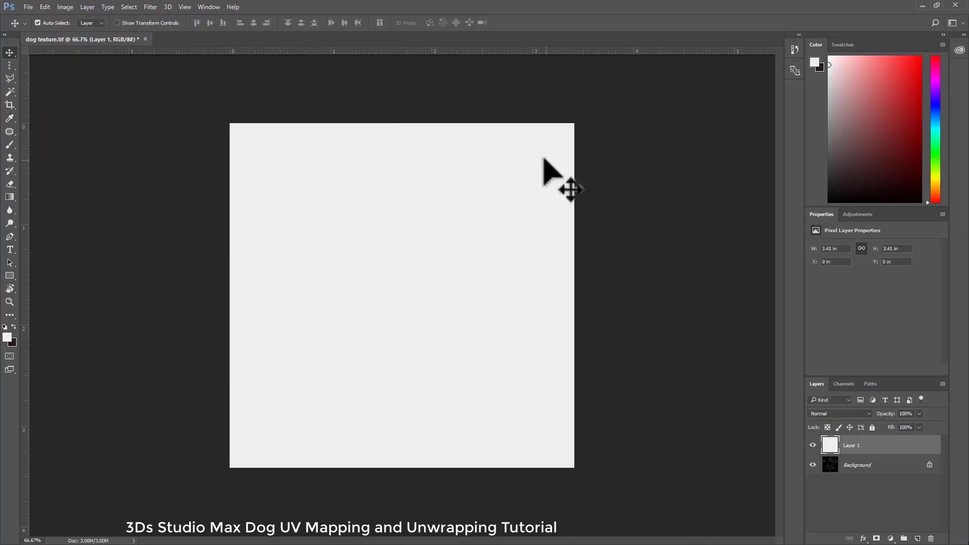
left_click(870, 413)
left_click(851, 356)
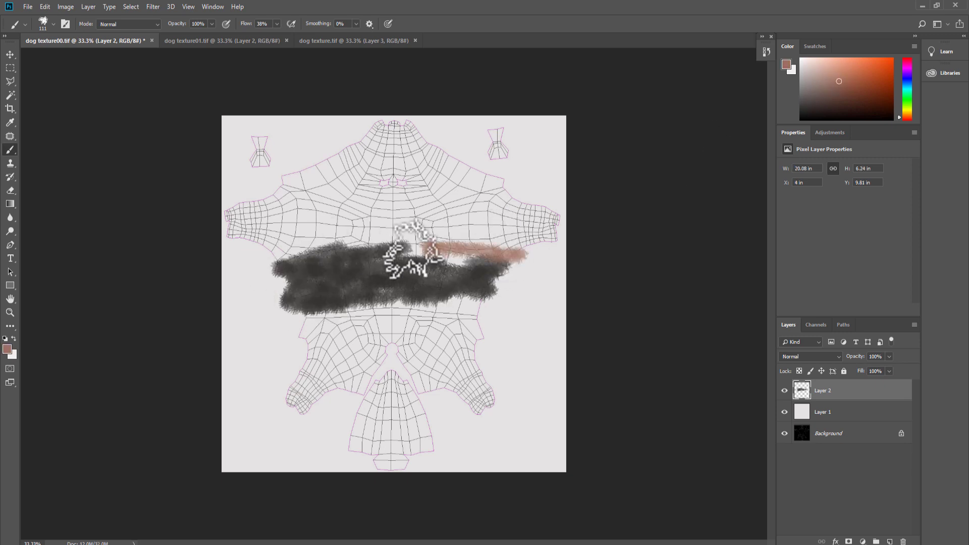
Step: Save the painted dog texture00.tif, switch to 3ds Max and check the painted body band on the dog model from several angles
left_click(28, 7)
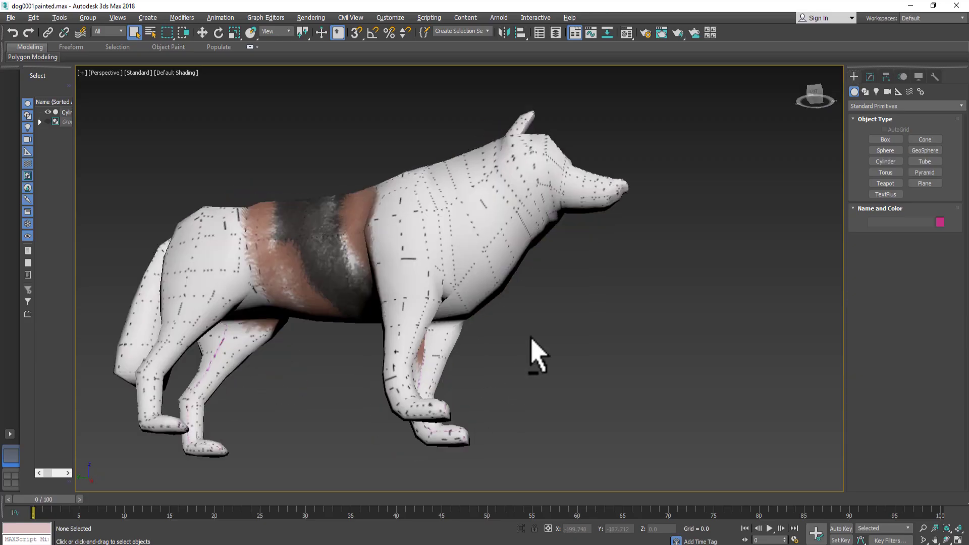
left_click_drag(372, 230, 386, 329)
left_click_drag(527, 343, 465, 270)
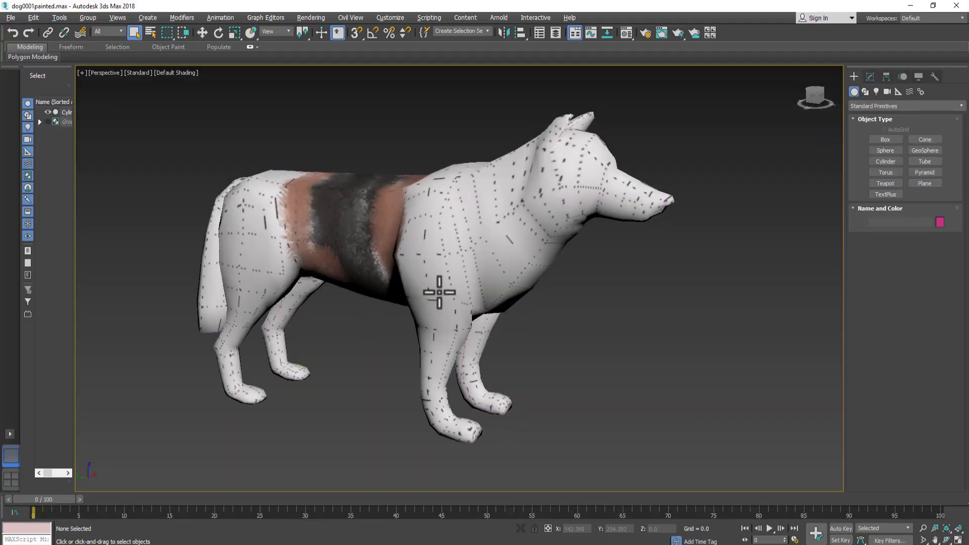
left_click_drag(439, 288, 464, 294)
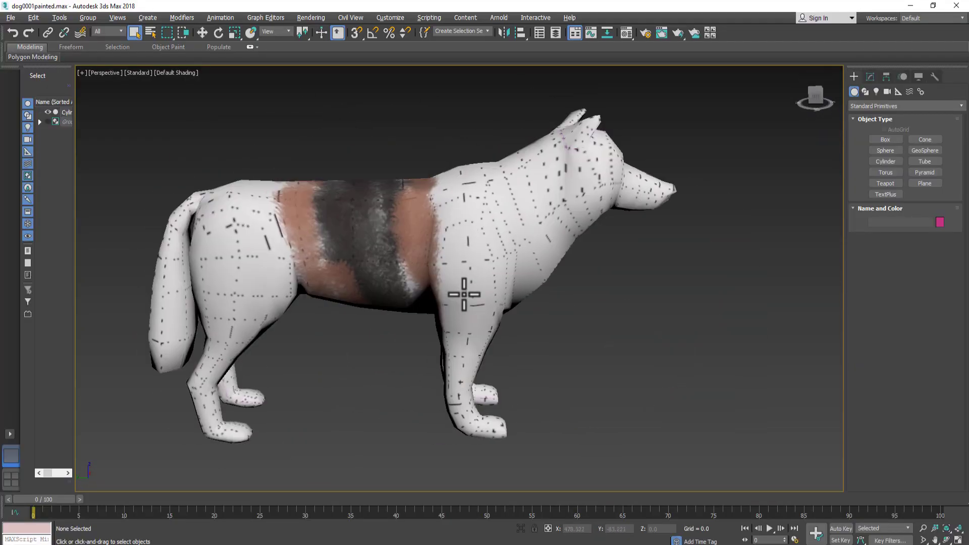
Step: Bring up dog texture01.tif in Photoshop and load that file as the dog material's diffuse bitmap in 3ds Max
left_click(259, 513)
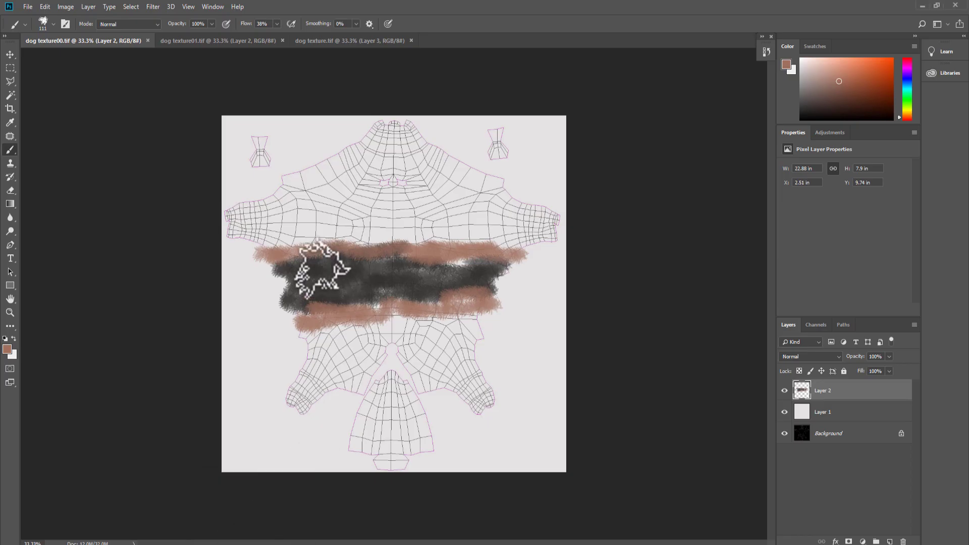
left_click(181, 43)
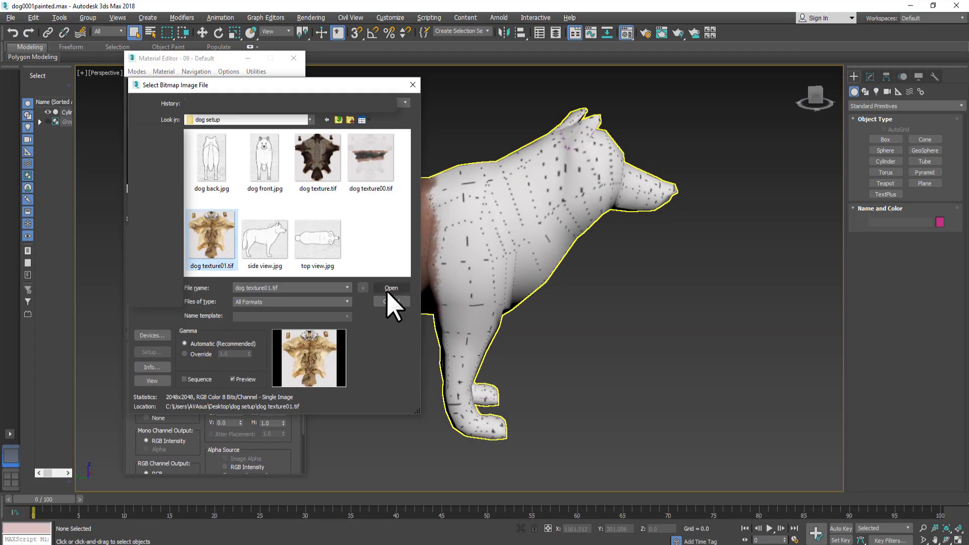
left_click(391, 288)
left_click_drag(543, 391, 523, 362)
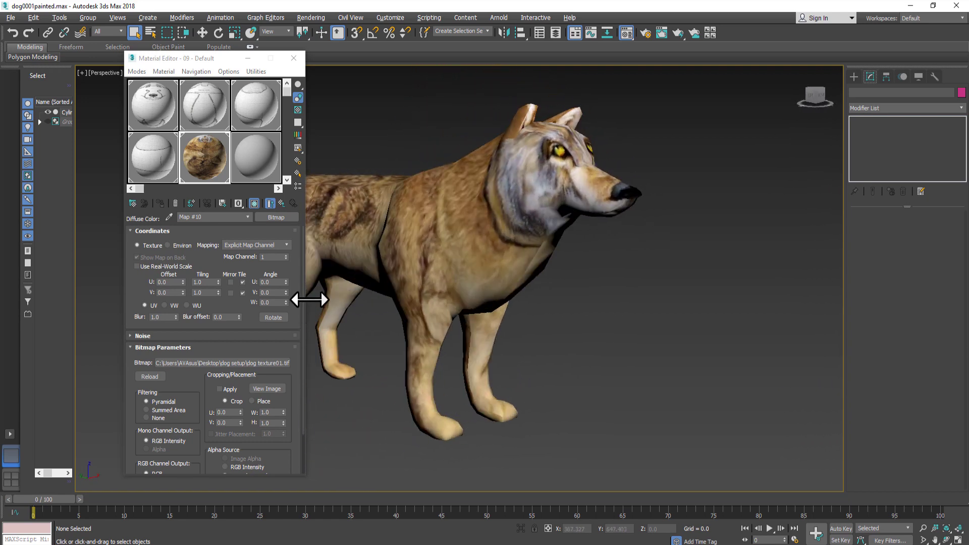
left_click(293, 58)
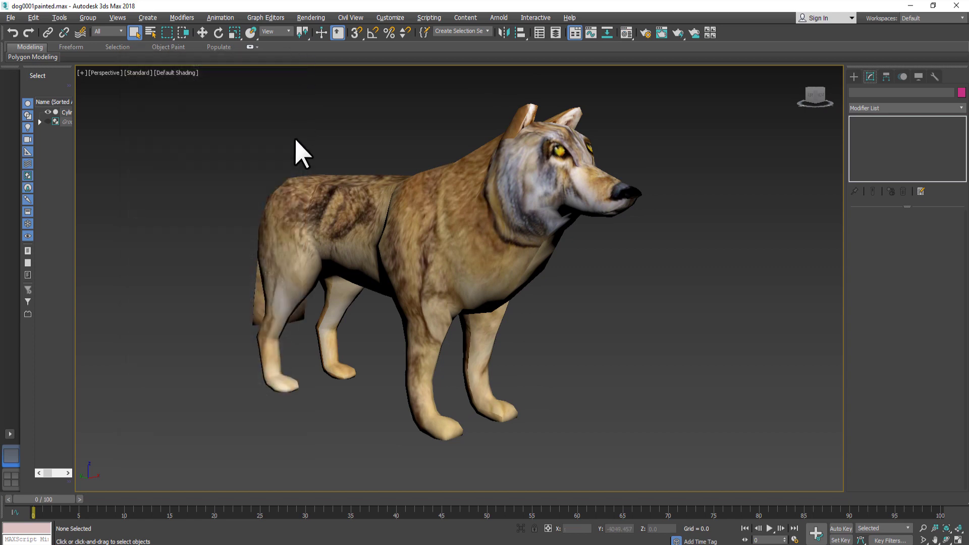
Step: Select the dog model and export it in OBJ format as dog1 to the dog setup folder
left_click(364, 205)
left_click(10, 18)
mouse_move(81, 173)
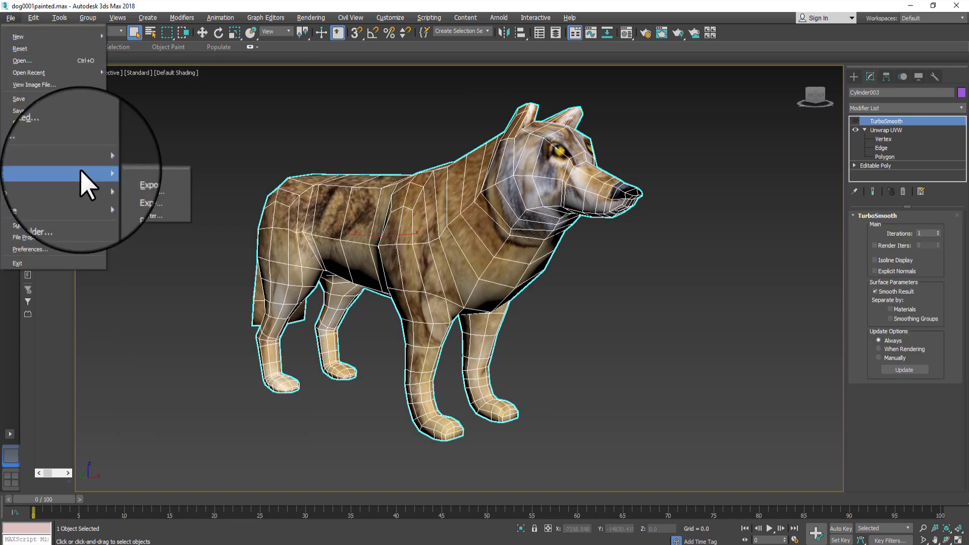
left_click(134, 185)
type("dog1")
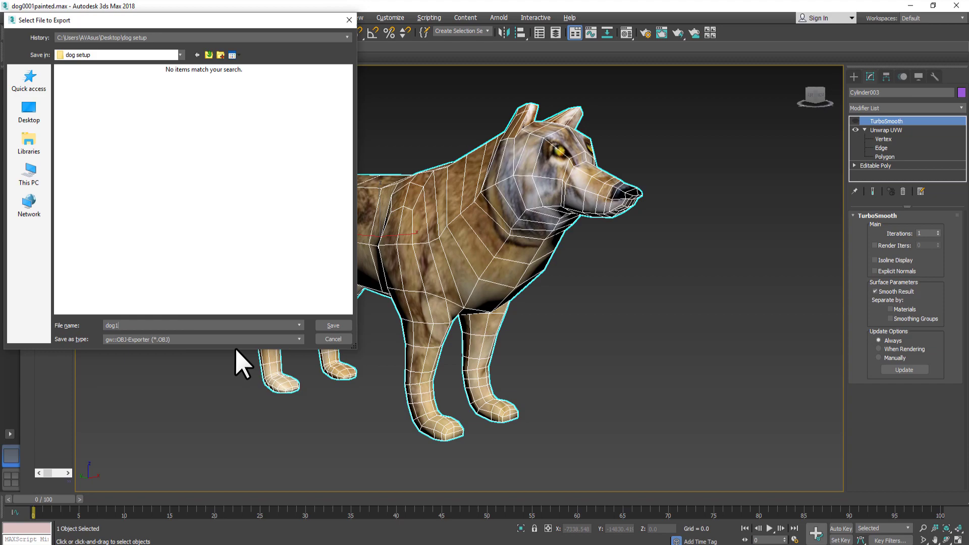
left_click(332, 325)
left_click(437, 363)
left_click(593, 364)
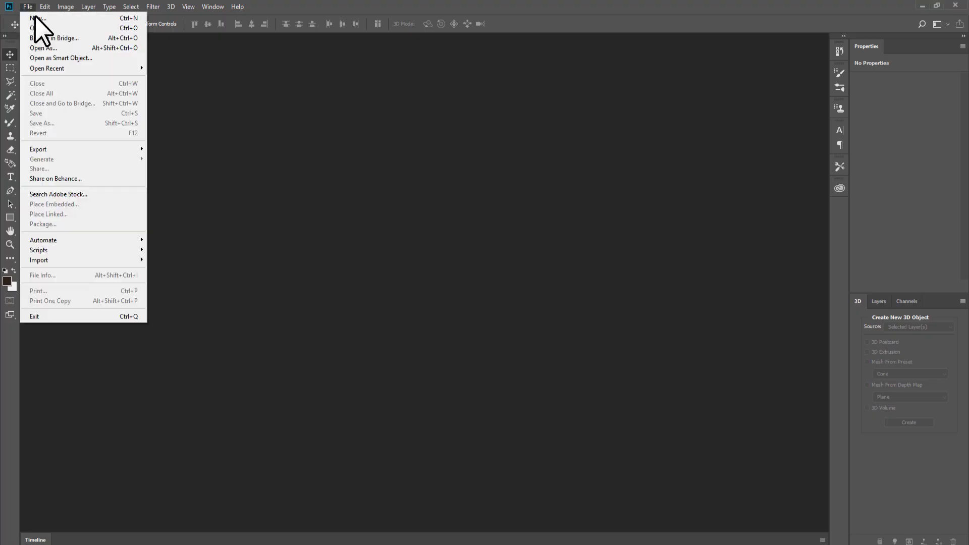
Step: Switch to Photoshop, open dog1.obj as a 3D document and open its dog texture01 diffuse texture for editing
left_click(39, 26)
left_click(233, 162)
left_click(396, 262)
left_click(615, 110)
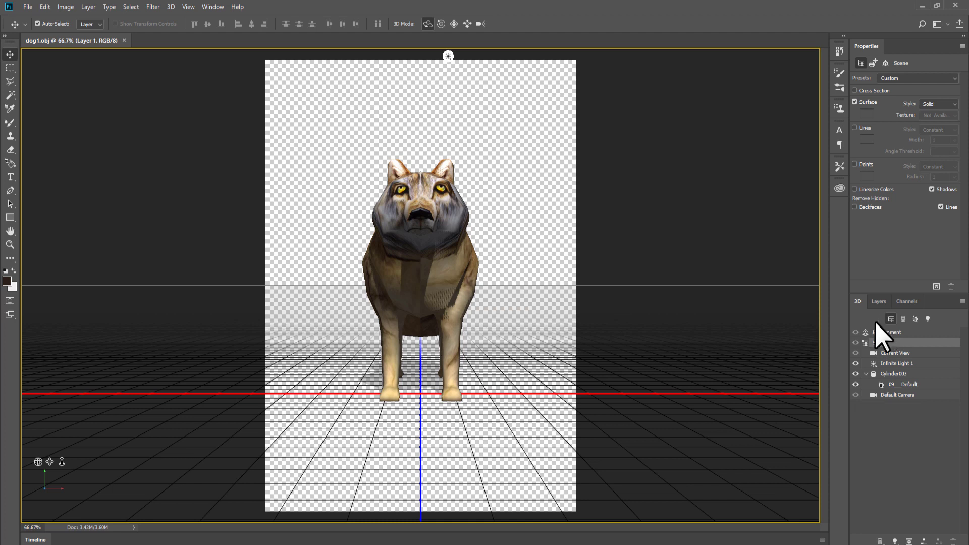
left_click(878, 301)
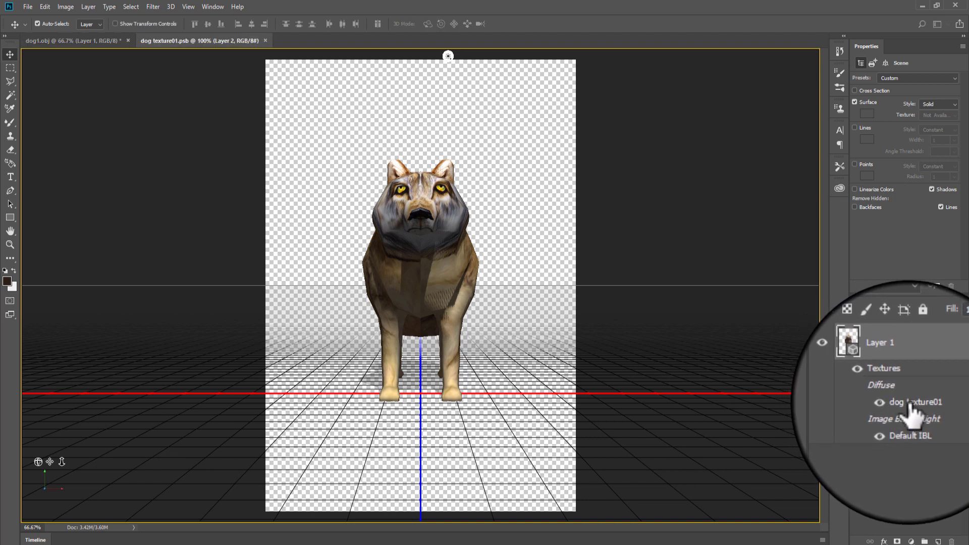
double_click(906, 408)
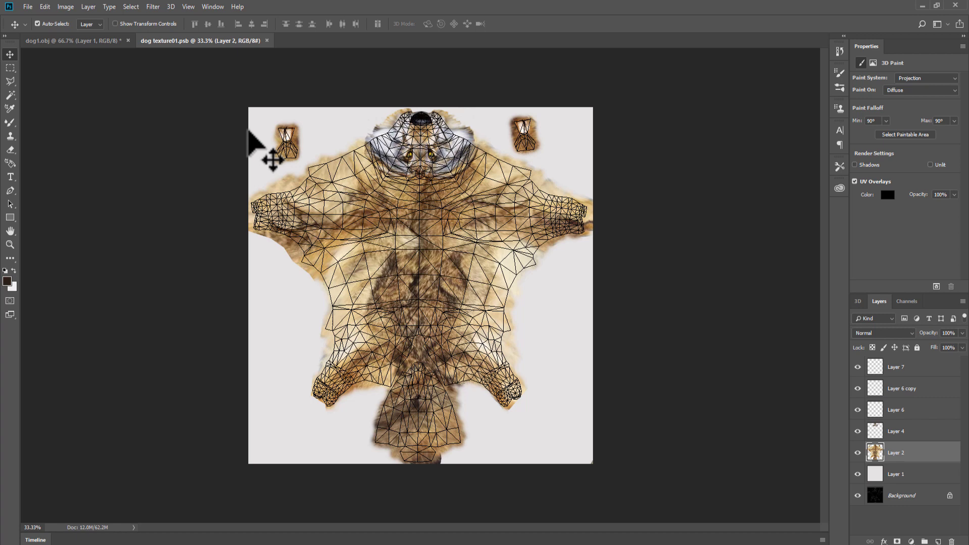
Step: Arrange the dog1.obj and dog texture01.psb documents side by side in a 2-up Vertical layout
left_click(103, 43)
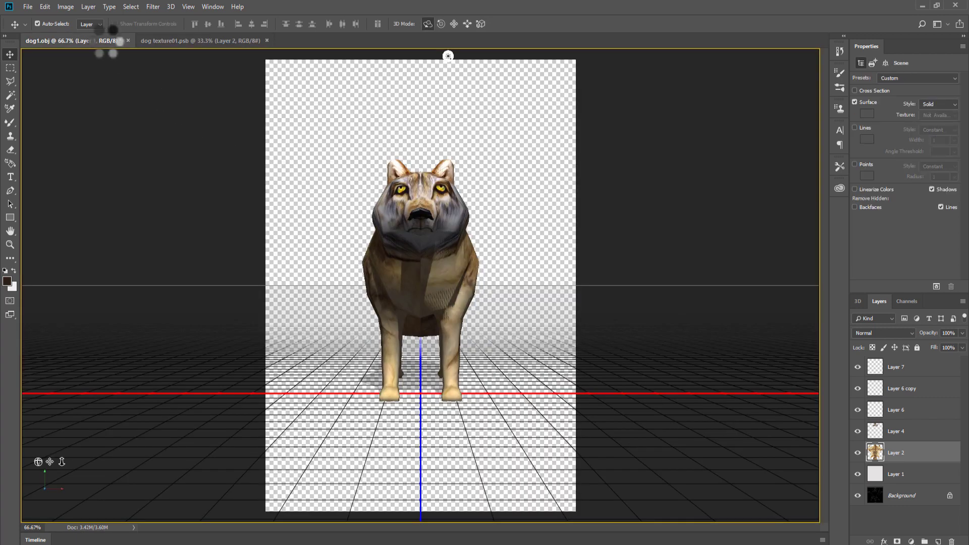
left_click(50, 6)
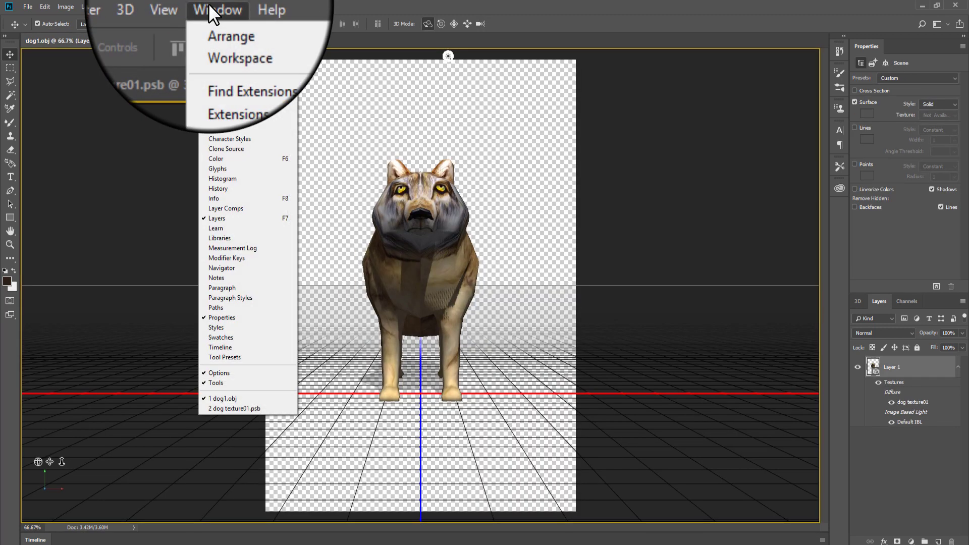
mouse_move(222, 18)
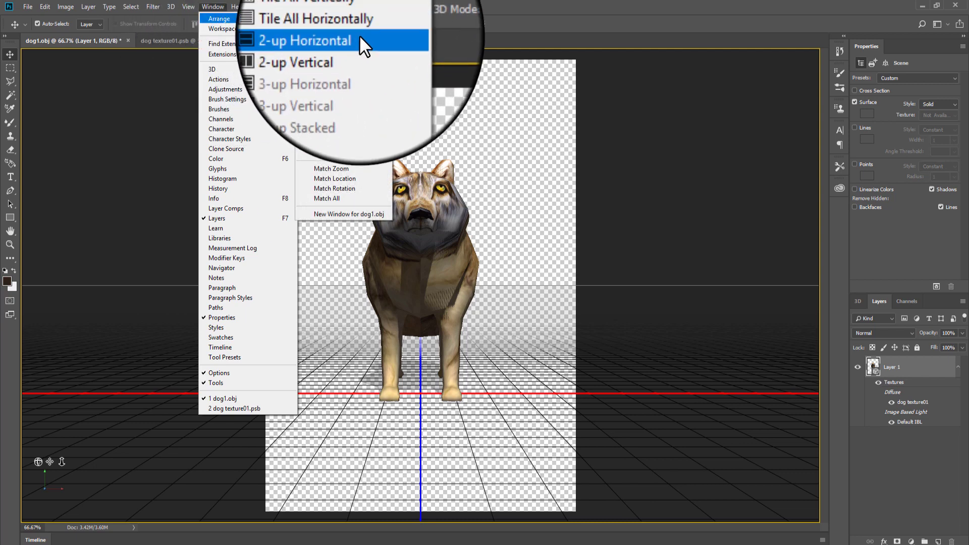
left_click(356, 47)
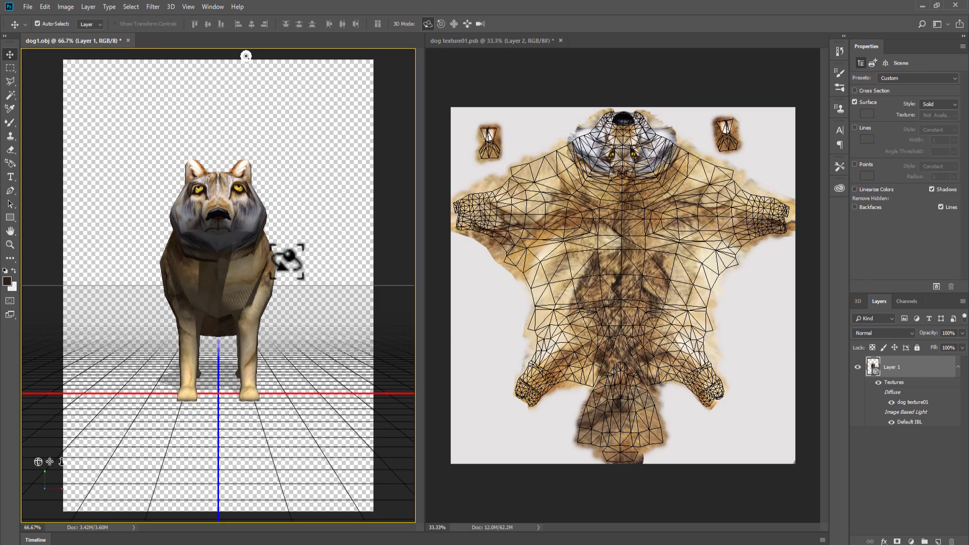
Step: Examine the textured dog's head, shoulder and body in the 3D document from several angles and zoom levels
left_click_drag(298, 245, 361, 250)
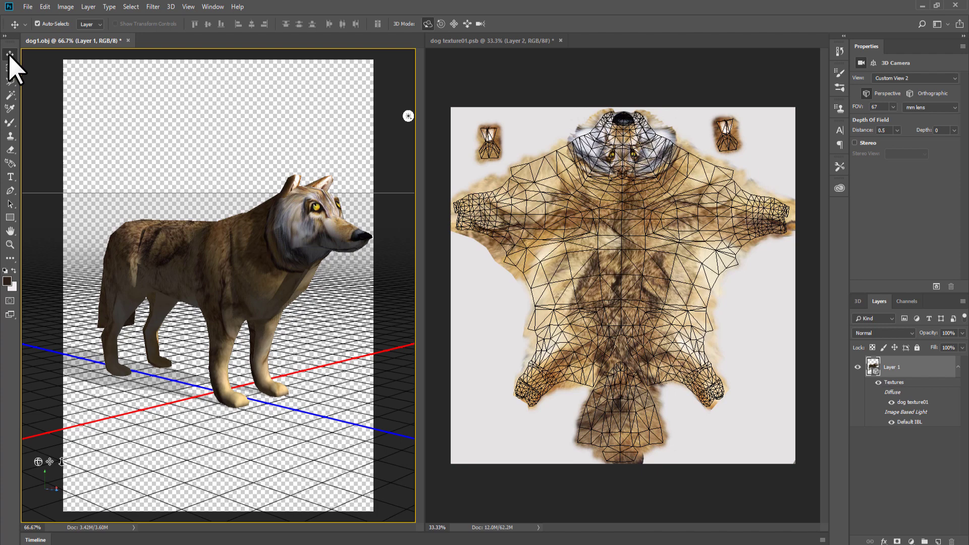
left_click(11, 245)
double_click(227, 278)
left_click(11, 55)
left_click_drag(127, 68, 88, 102)
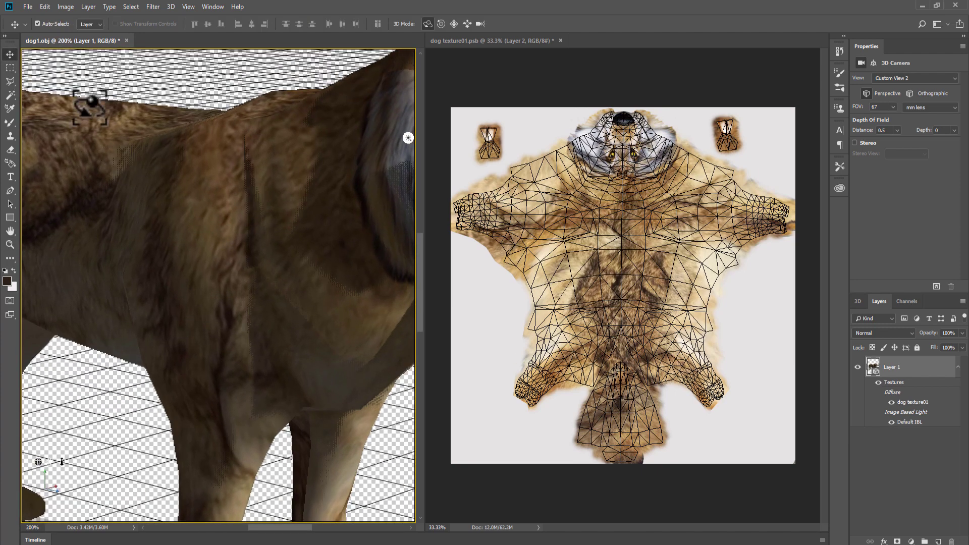
left_click(10, 244)
left_click(180, 162)
left_click(9, 231)
left_click_drag(136, 210, 153, 220)
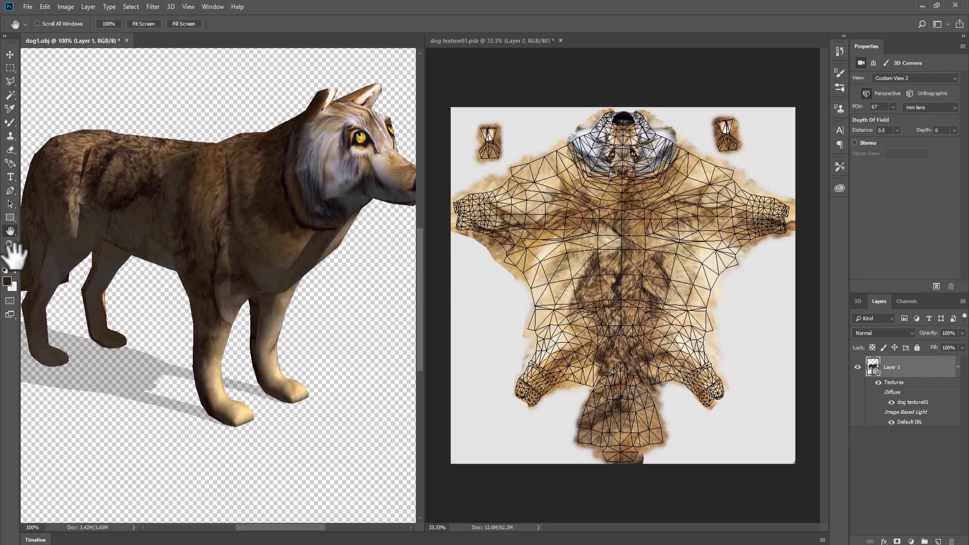
left_click(10, 244)
left_click(142, 236, "alt")
key("v")
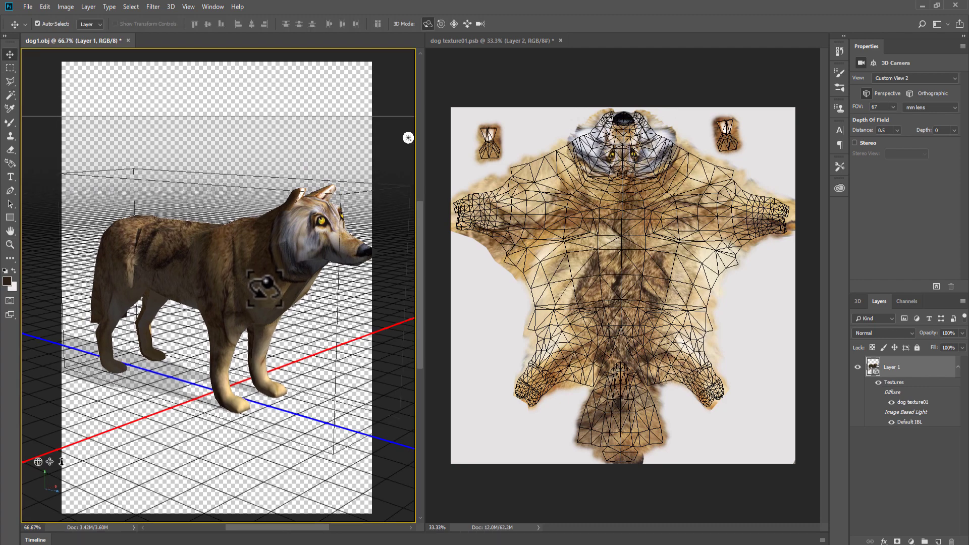
left_click_drag(258, 285, 265, 311)
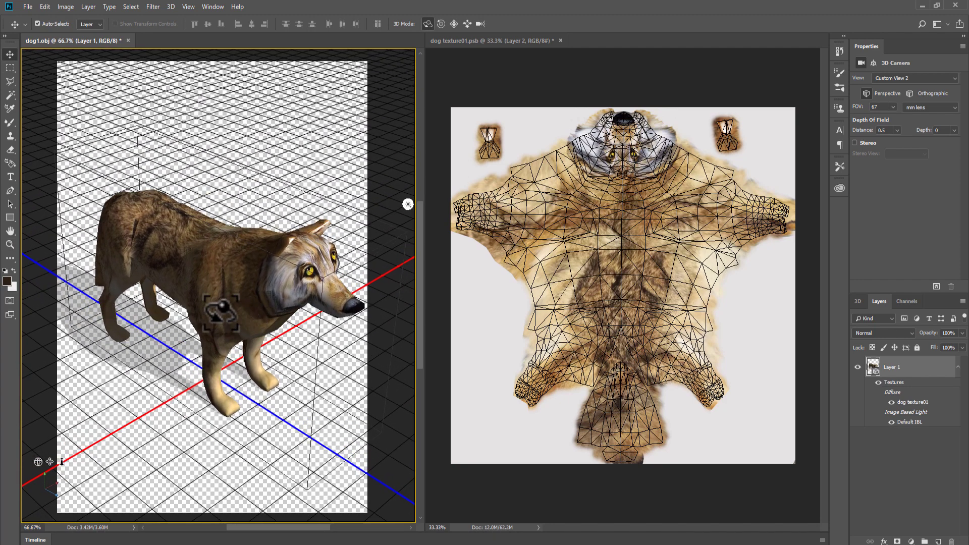
Step: Select the infinite light and rotate it to illuminate the dog's visible shaded side
left_click(410, 203)
left_click_drag(297, 242, 185, 274)
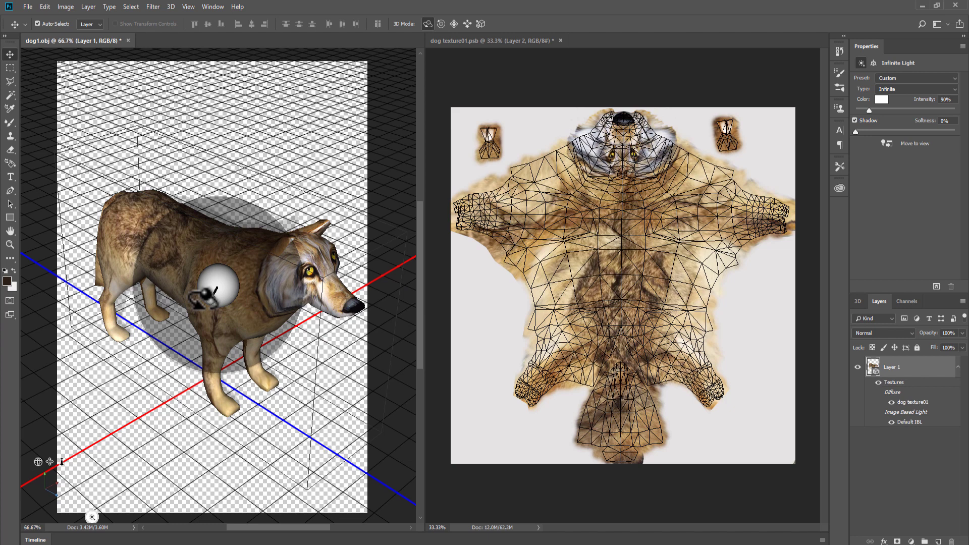
left_click_drag(180, 288, 353, 182)
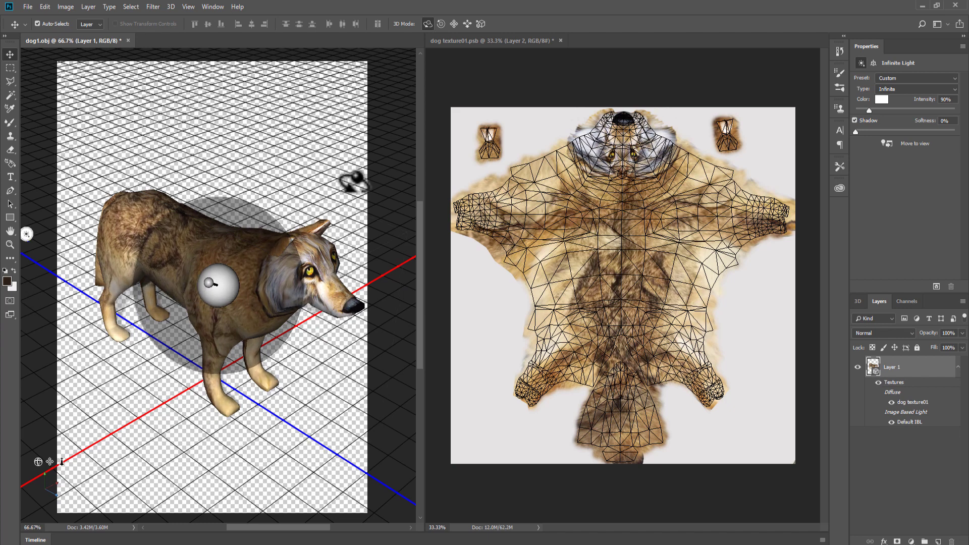
left_click(353, 182)
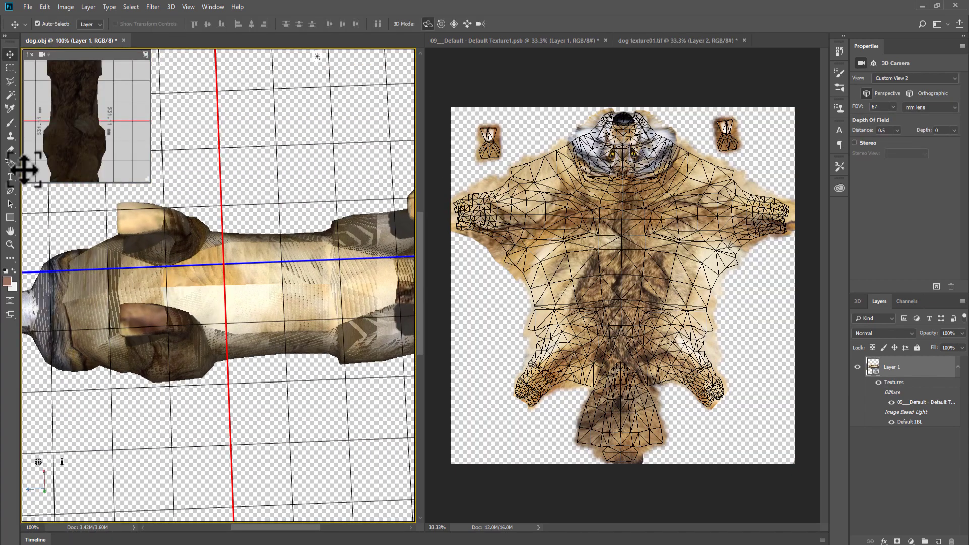
Step: Clone-stamp light fur at 50% opacity over the seams on the underside of the dog.obj model
key("s")
left_click(43, 24)
key("Escape")
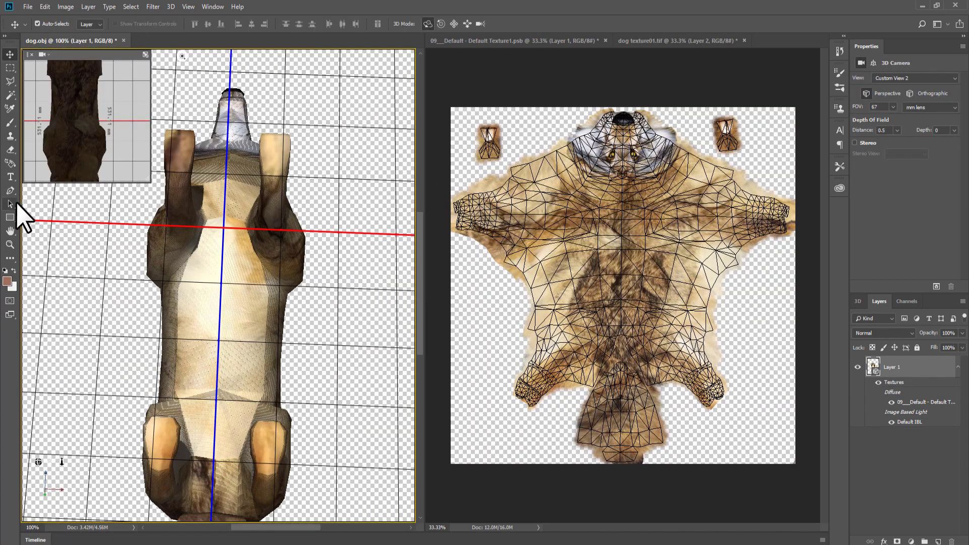
left_click(213, 7)
left_click(218, 328)
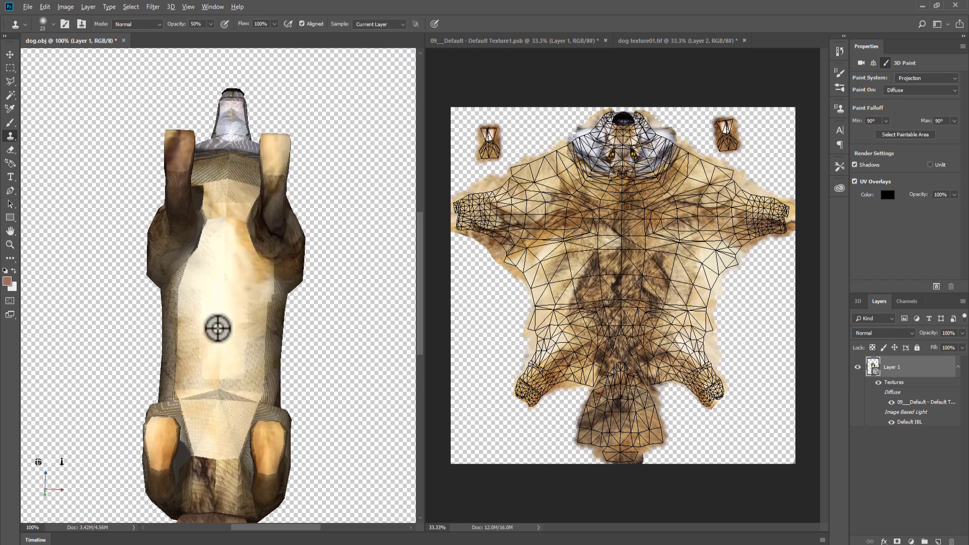
left_click(9, 54)
key("z")
left_click(10, 135)
left_click_drag(204, 272, 215, 96)
key("v")
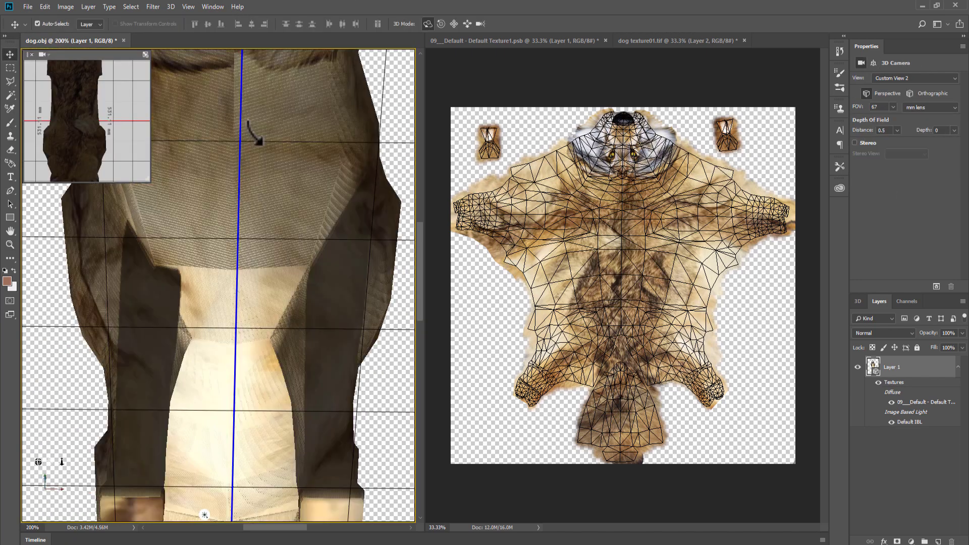
Step: Paint dark brown fur strokes with the Mixer Brush across the transition between the dog's head and chest
left_click_drag(253, 134, 236, 147)
key("s")
scroll(236, 148, "up", 4)
key("b")
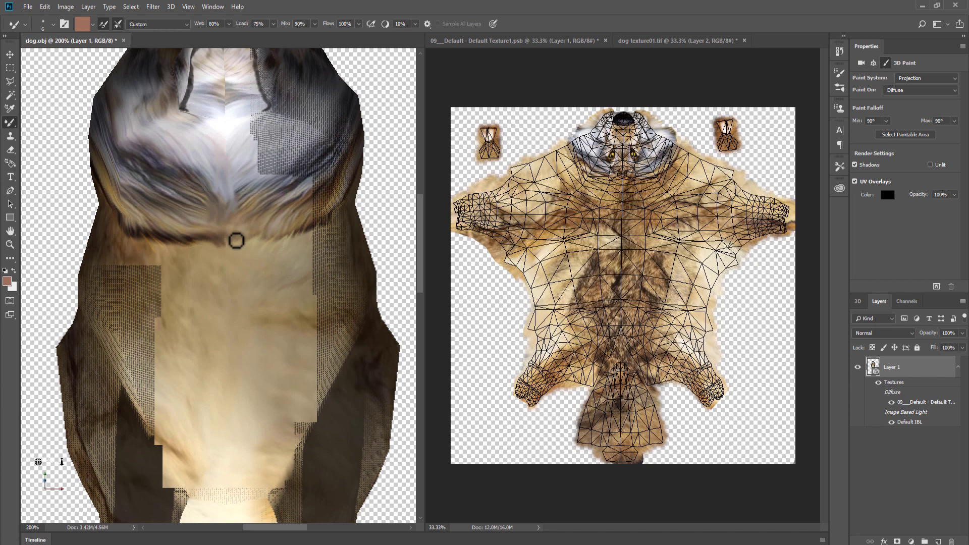
left_click(82, 23)
left_click(413, 238)
left_click(571, 129)
key("shift+b")
left_click(53, 23)
double_click(68, 143)
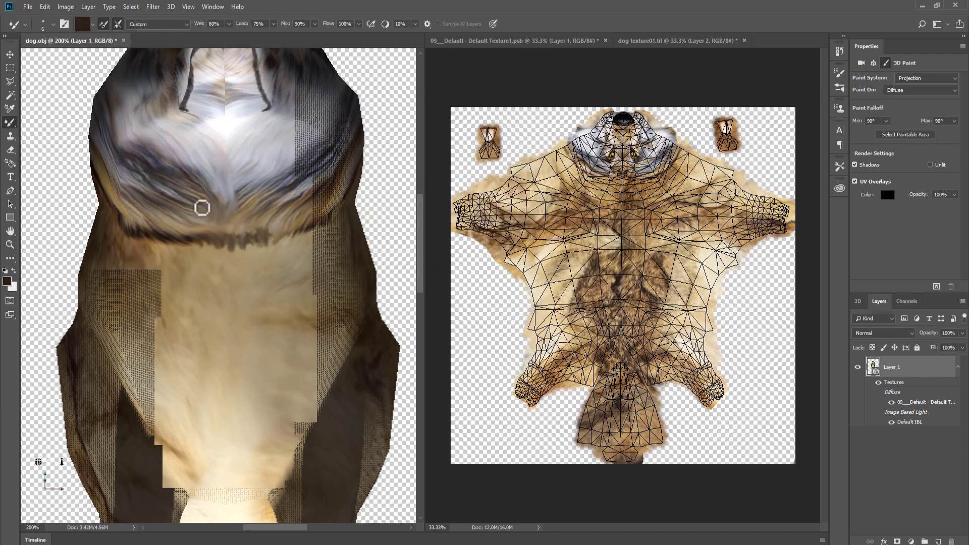
scroll(210, 173, "up", 3)
key("s")
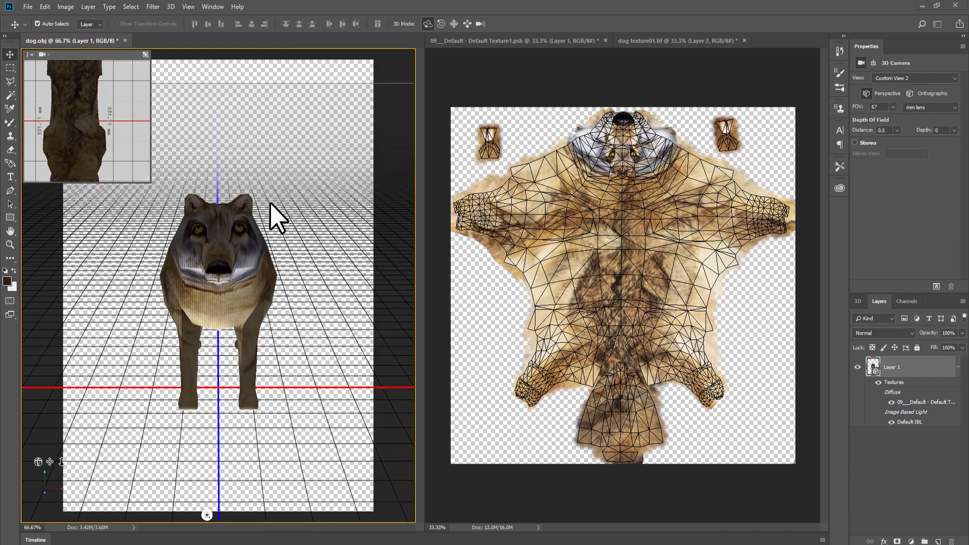
Step: Set the 3D environment's global ambient color to near-white and its ground-plane shadow color to RGB 192, 183, 183 at +1.00 stop
left_click(859, 304)
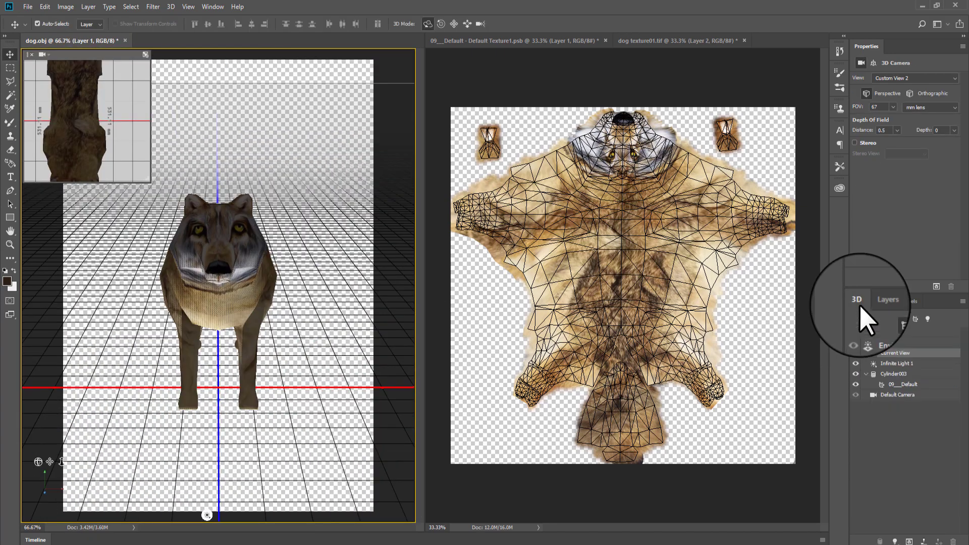
left_click(888, 333)
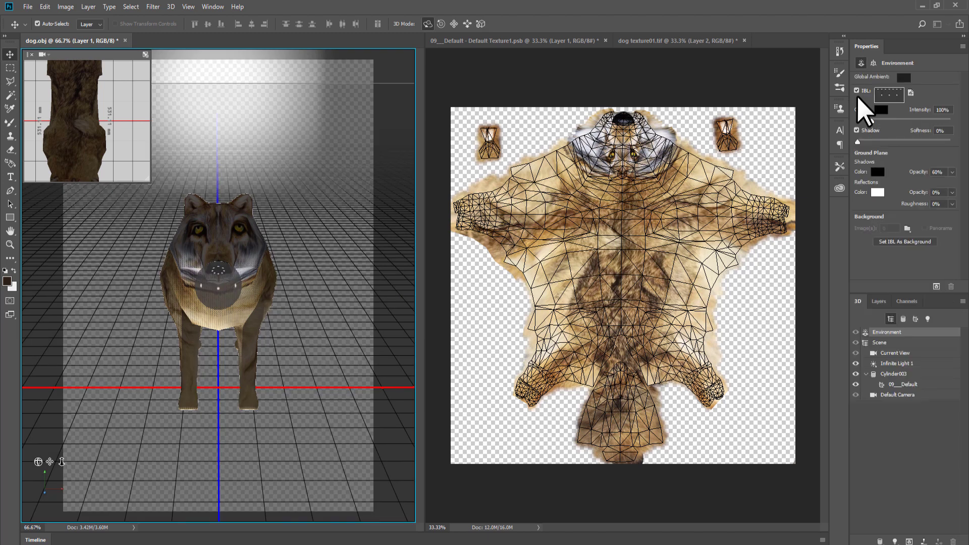
left_click(904, 77)
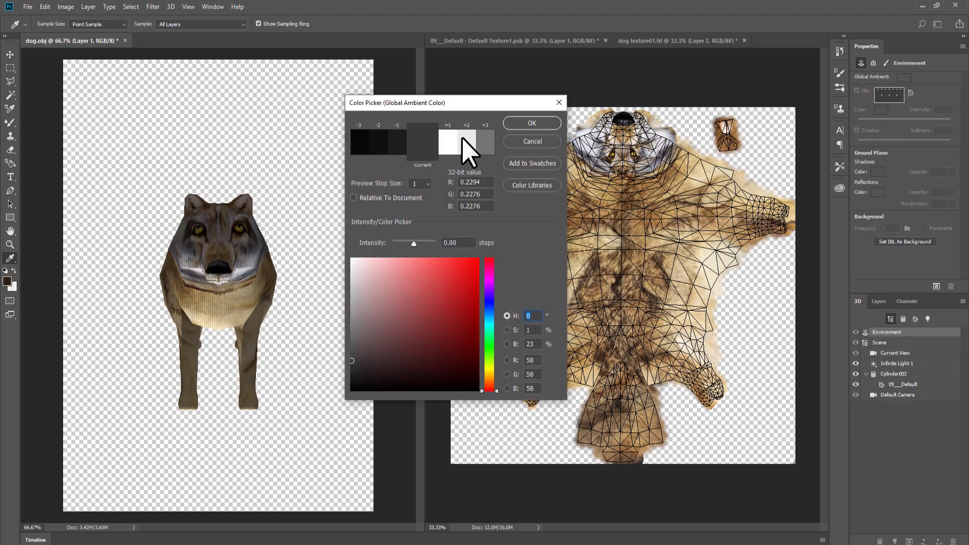
left_click(539, 124)
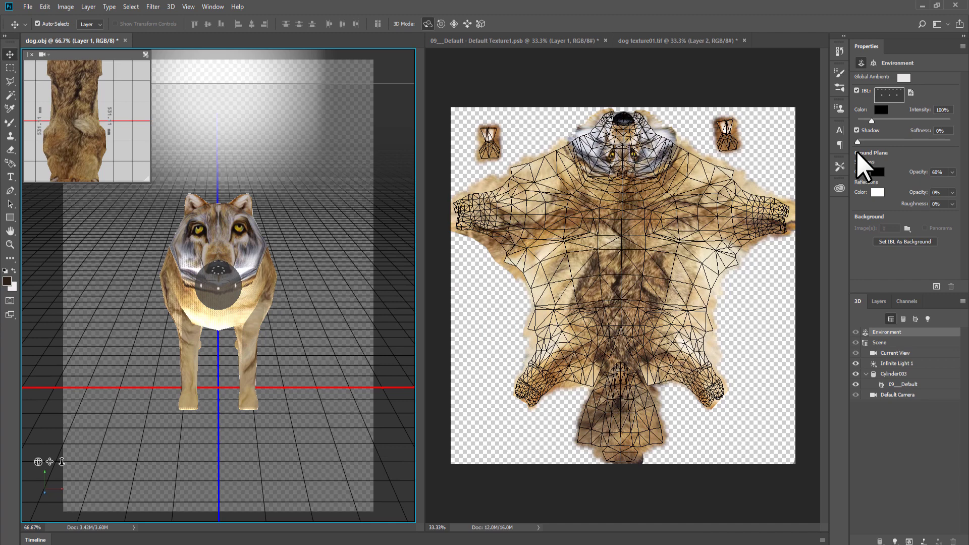
left_click(878, 172)
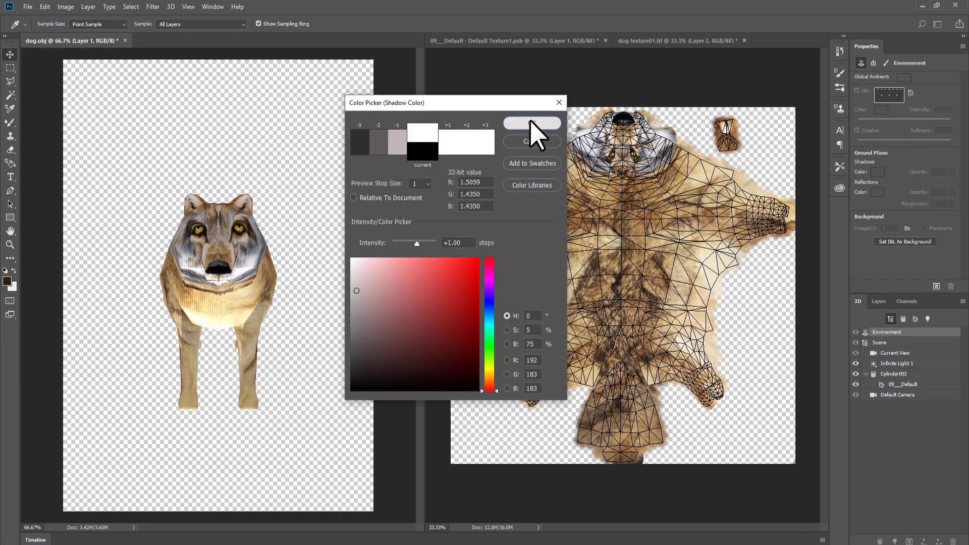
left_click(532, 124)
Step: Set the infinite light's intensity to 34% and view the relit dog from an angle
left_click(206, 518)
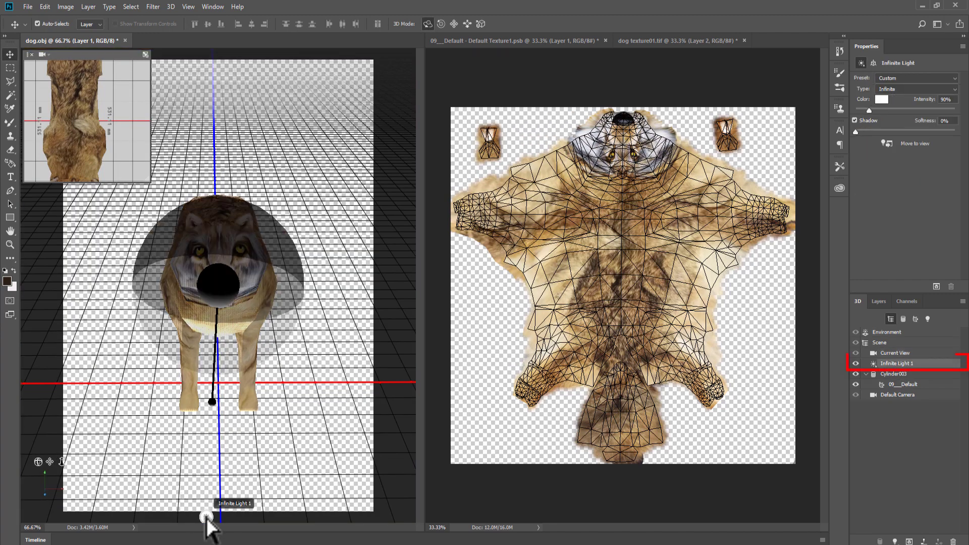
left_click_drag(865, 108, 886, 110)
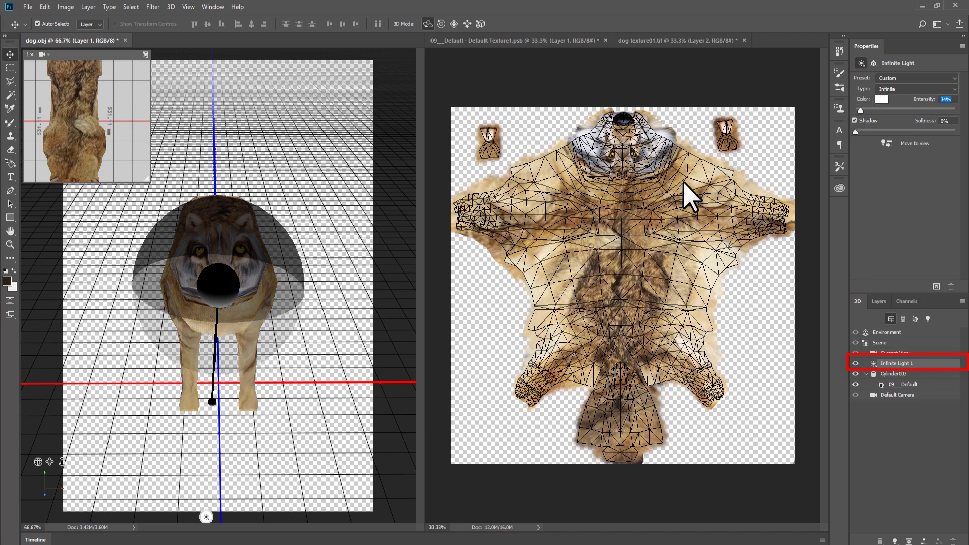
left_click_drag(356, 252, 217, 184)
left_click_drag(276, 350, 311, 333)
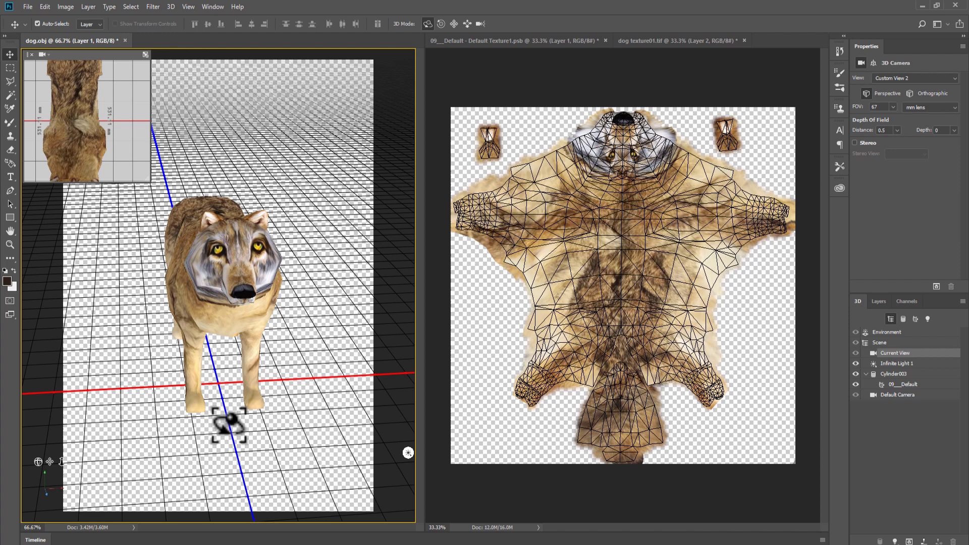
Step: Hide the 3D ground plane, 3D secondary view and 3D lights in the dog.obj document
left_click(188, 7)
mouse_move(217, 193)
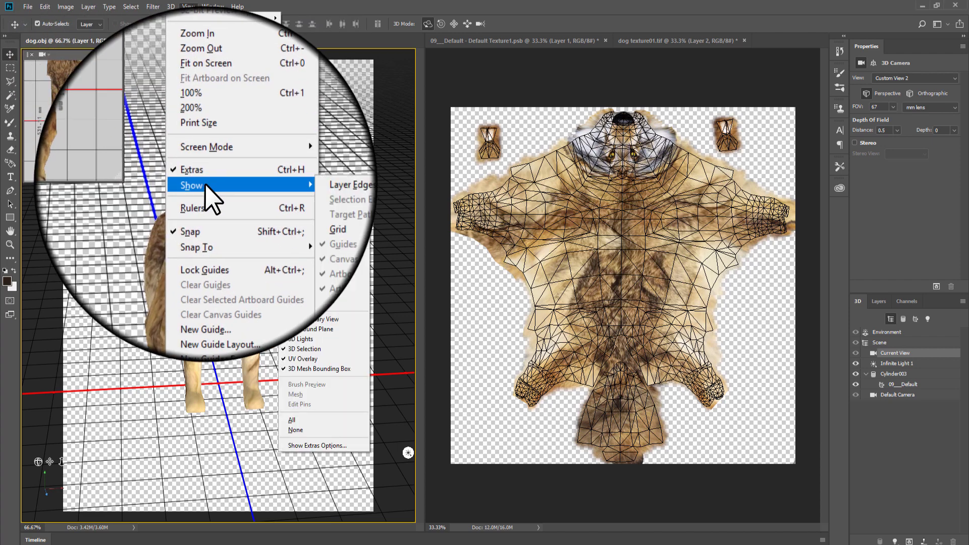
left_click(299, 329)
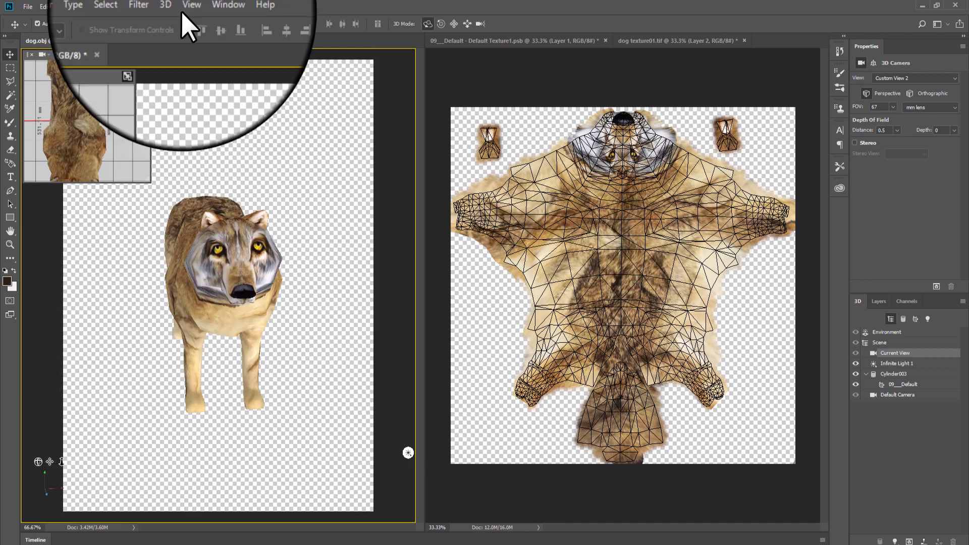
left_click(188, 6)
left_click(326, 320)
left_click(188, 6)
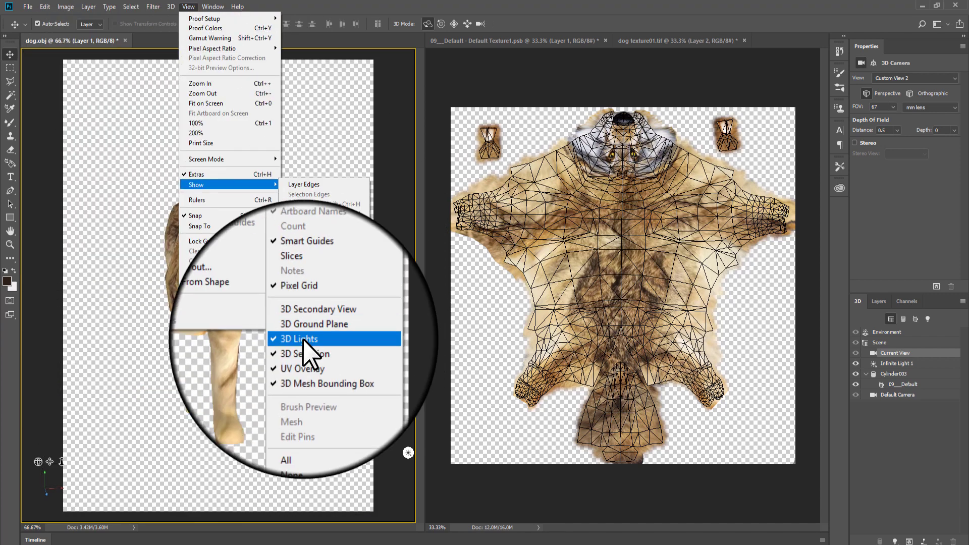
left_click(306, 339)
Step: Paint dark claws and paw pads on all four feet of the 3D dog model
left_click_drag(297, 278, 256, 420)
key("z")
left_click(254, 407)
left_click(252, 403)
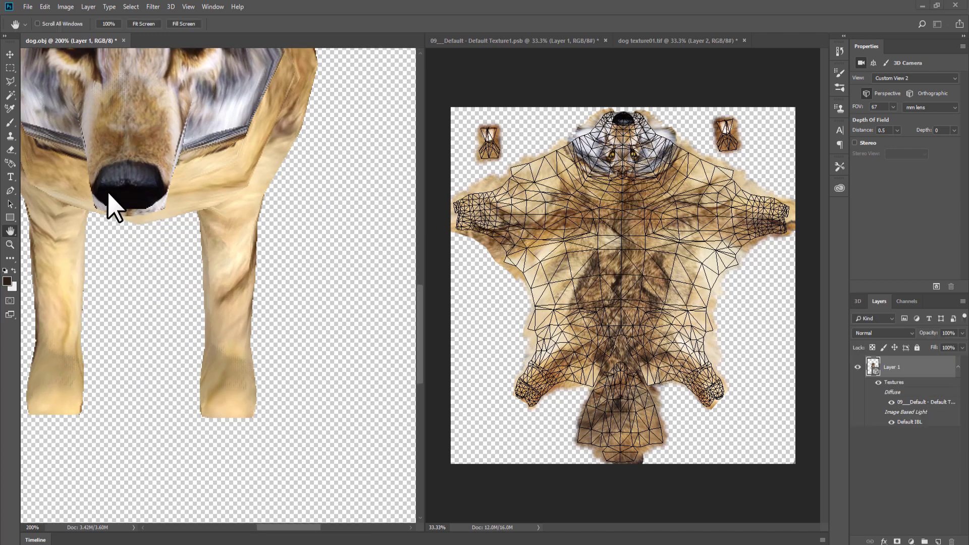
left_click(10, 54)
mouse_move(244, 396)
left_mouse_down()
mouse_move(154, 424)
mouse_move(221, 284)
mouse_move(132, 329)
mouse_move(372, 307)
left_mouse_up()
key("b")
key("v")
key("z")
key("v")
key("b")
left_click(217, 146)
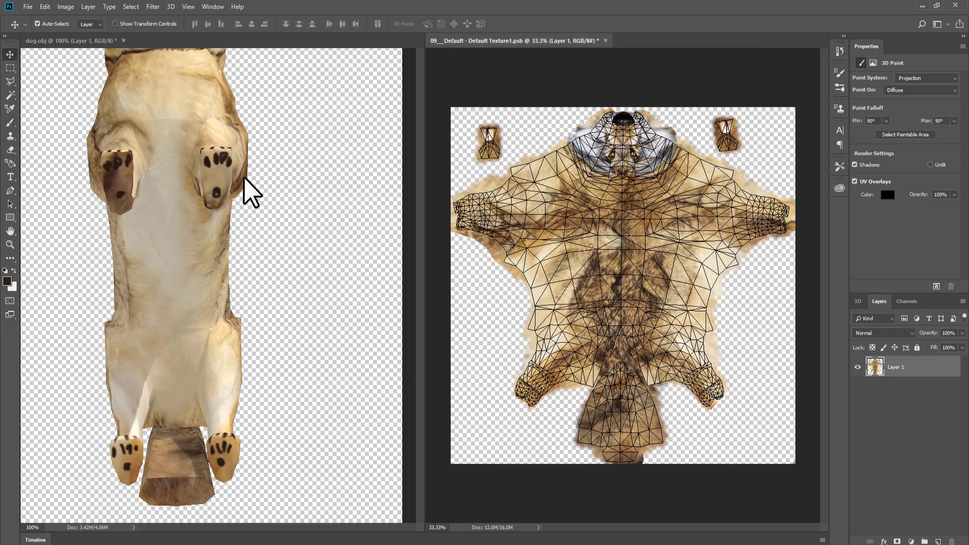
Step: Export the dog's 3D layer in Wavefront|OBJ format with TIFF textures, saving it as dog2.obj in the dog setup folder
left_click(245, 192)
left_click_drag(255, 173, 280, 500)
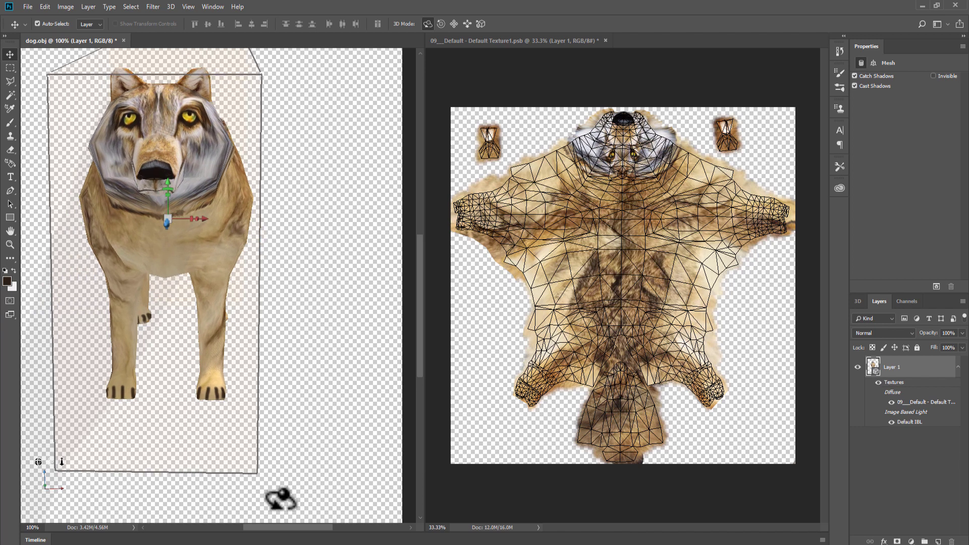
left_click(170, 7)
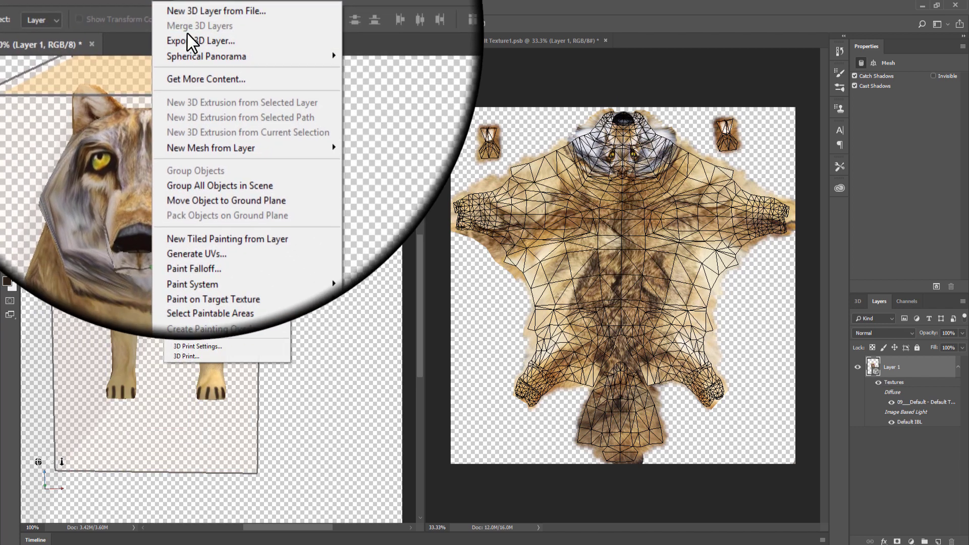
left_click(208, 41)
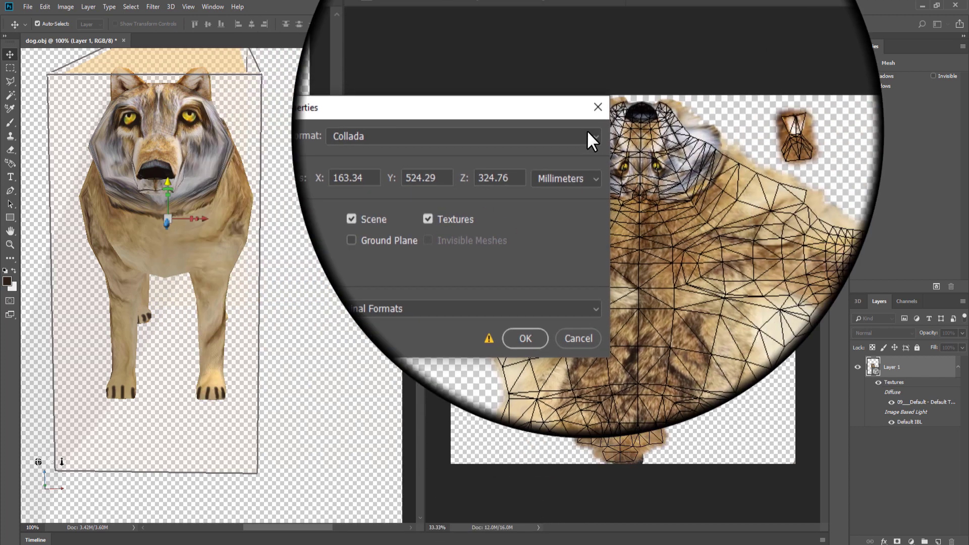
left_click(586, 130)
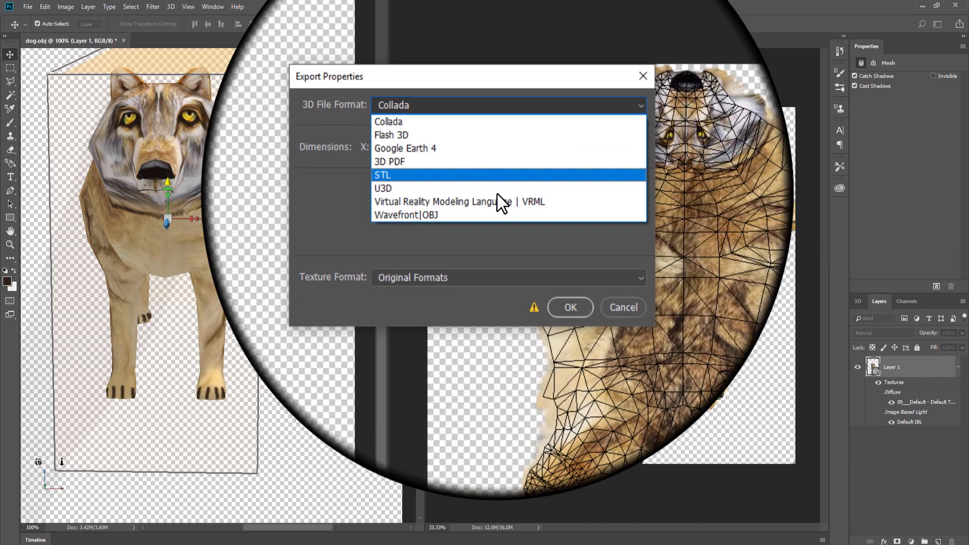
left_click(477, 205)
left_click(456, 250)
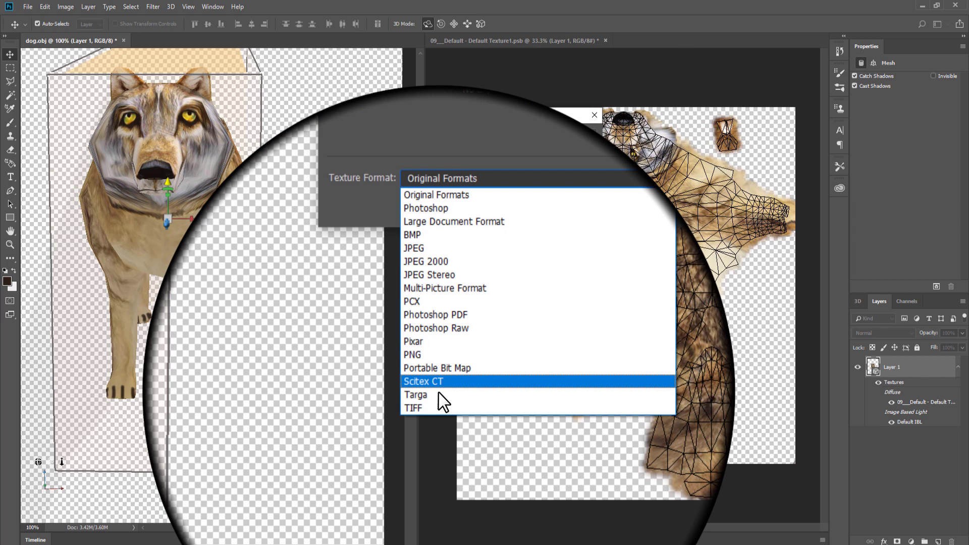
left_click(433, 402)
left_click(548, 269)
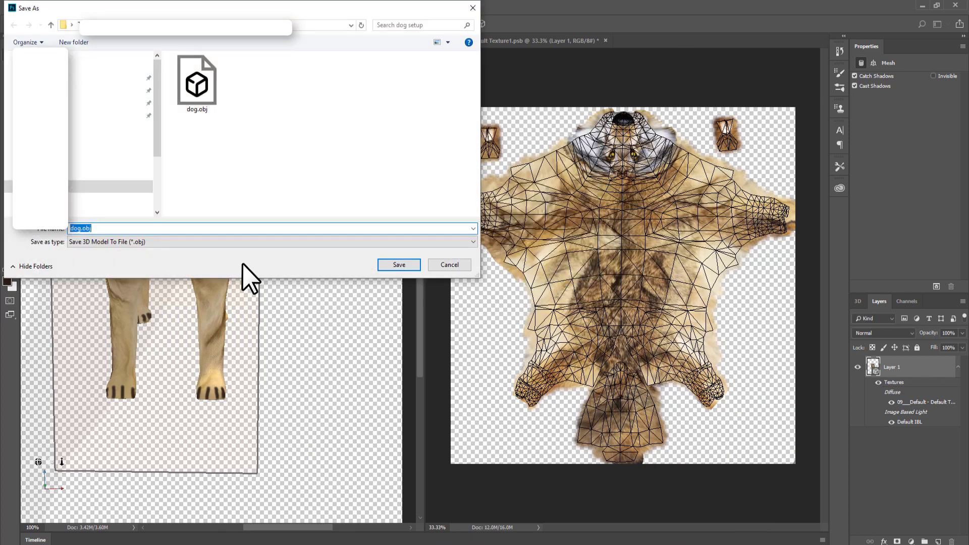
left_click(386, 264)
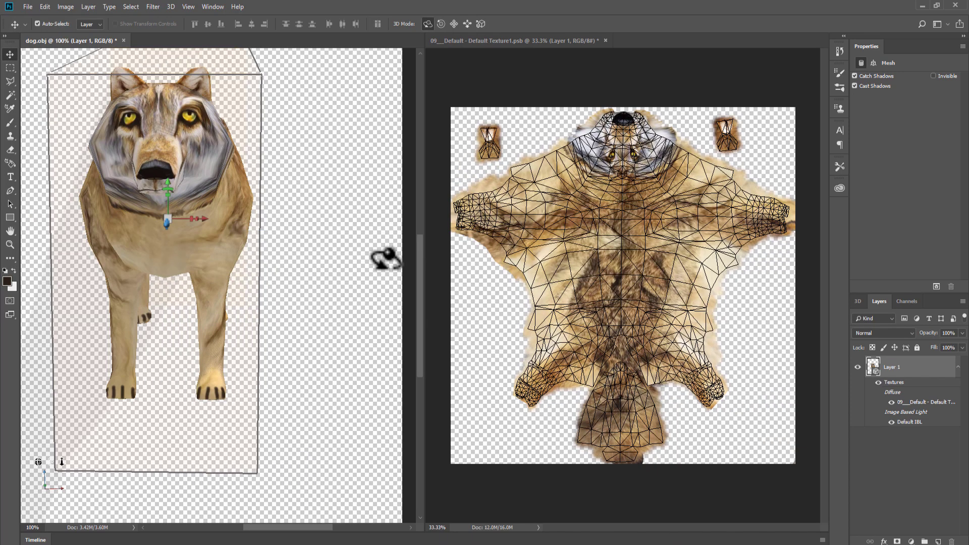
Step: Open the exported 09___Default - Default Texture.TIF and save it as dog texture02.tif in TIFF format
left_click(27, 6)
left_click(34, 28)
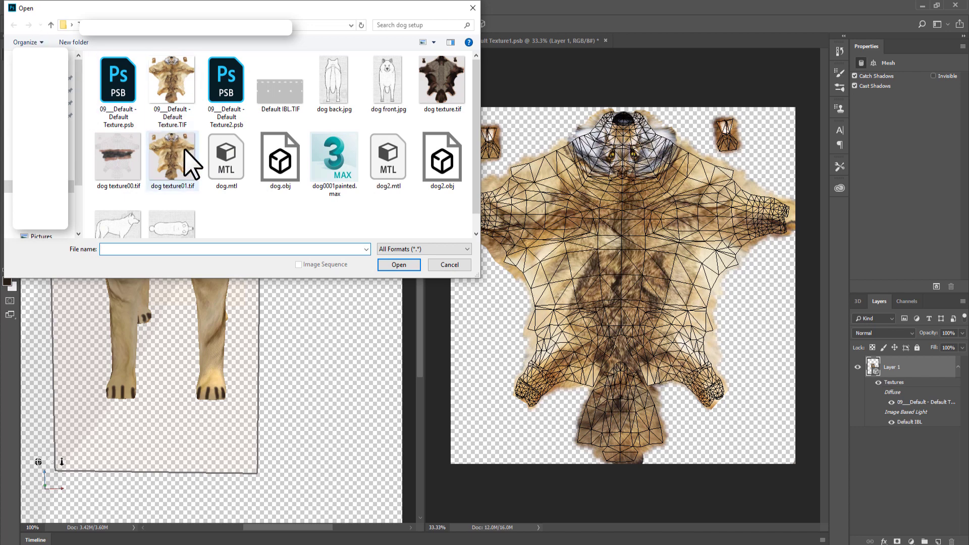
left_click(170, 111)
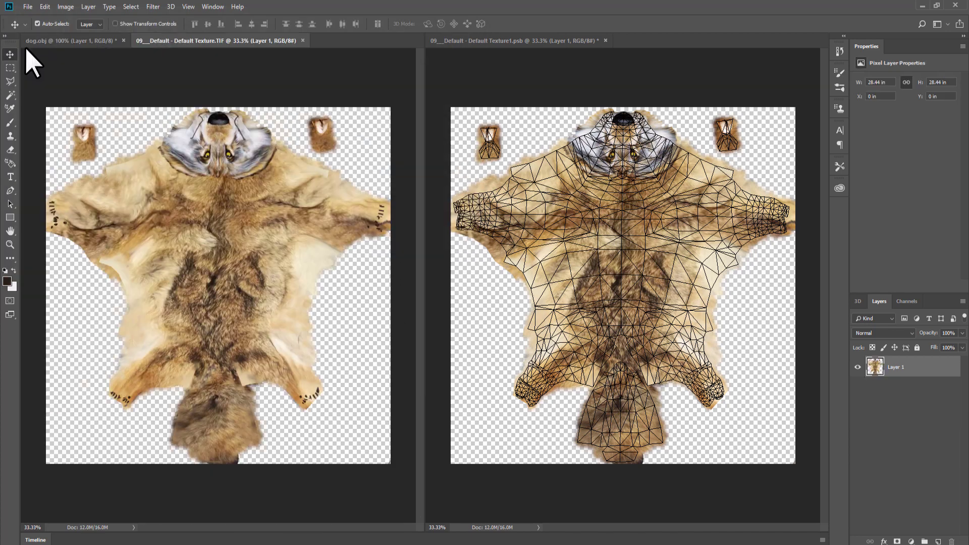
left_click(28, 6)
left_click(68, 124)
left_click(443, 83)
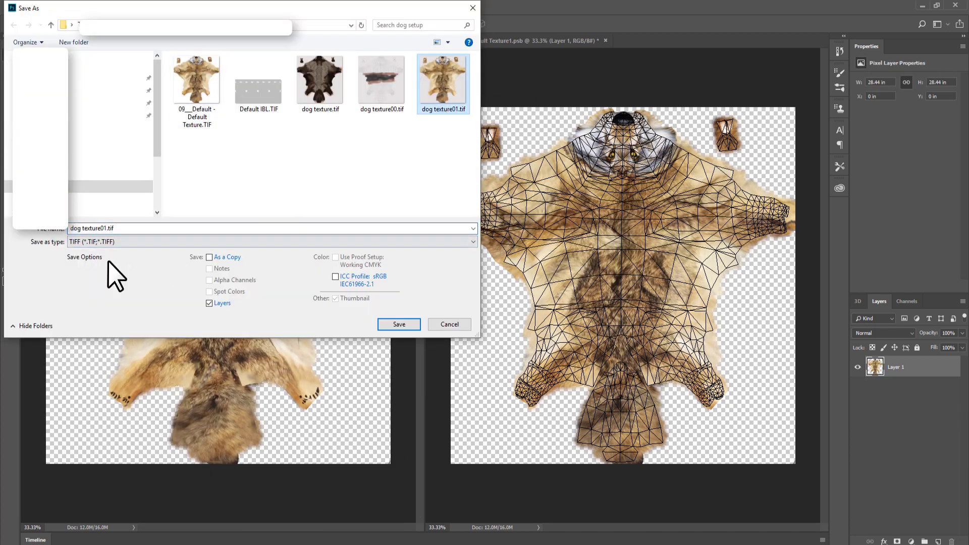
left_click(406, 324)
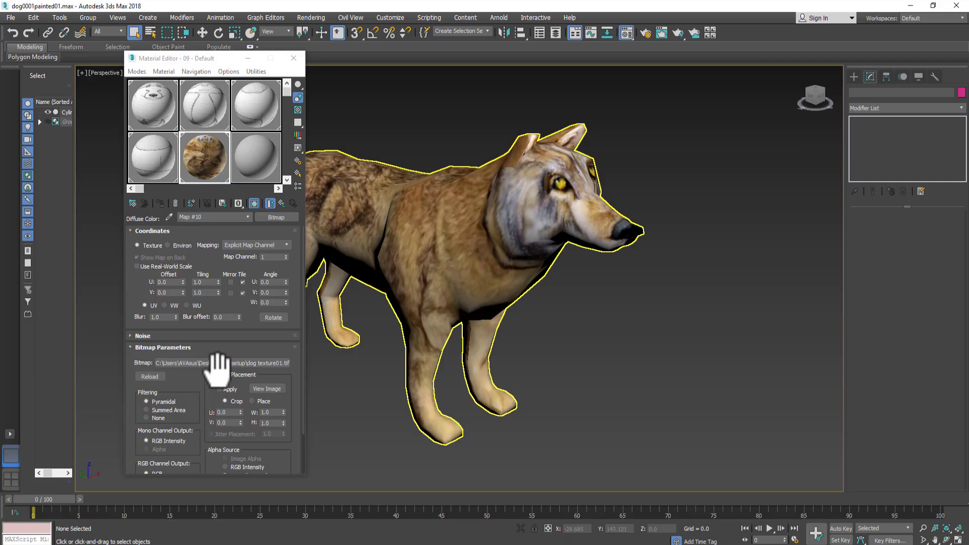
Step: Switch to 3ds Max, replace the dog material's diffuse bitmap with dog texture02.tif, and close the Material Editor
left_click(215, 363)
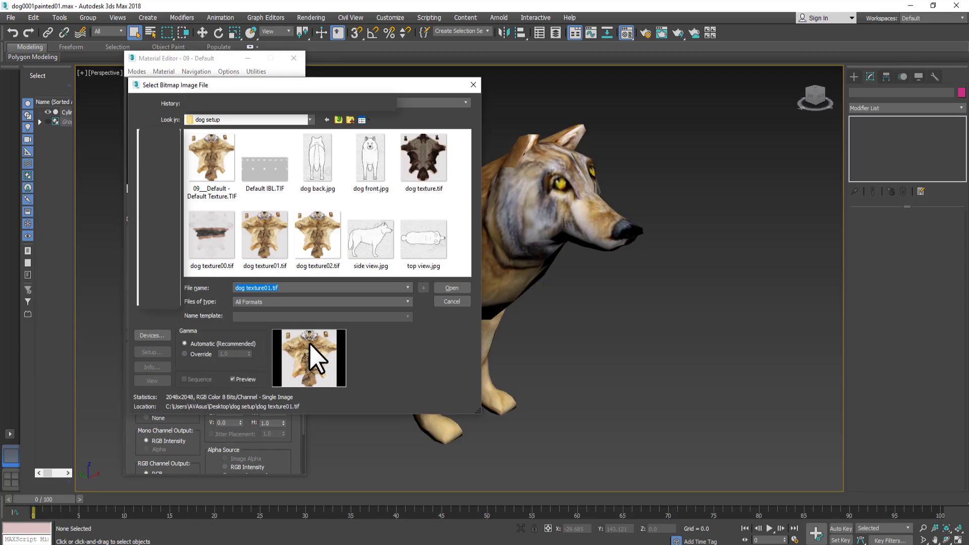
left_click(445, 289)
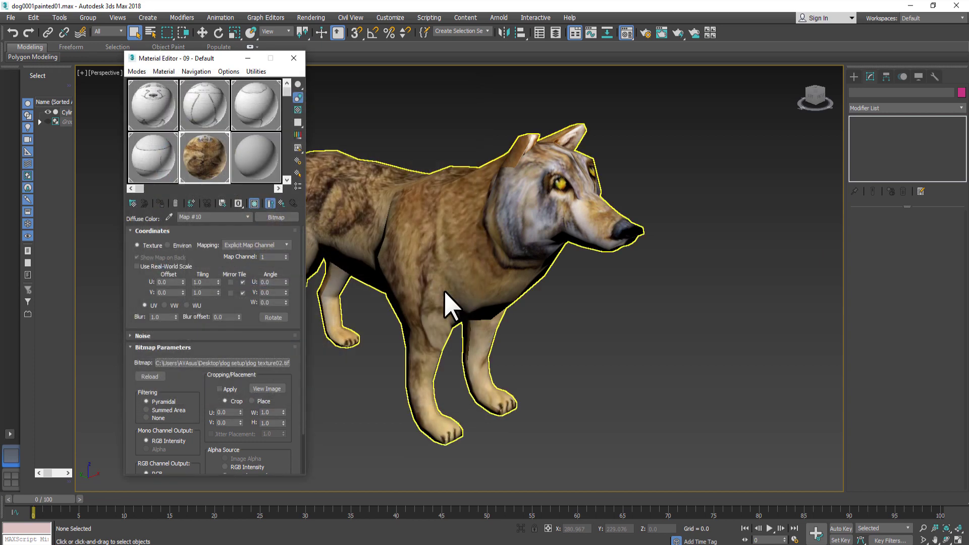
left_click(292, 61)
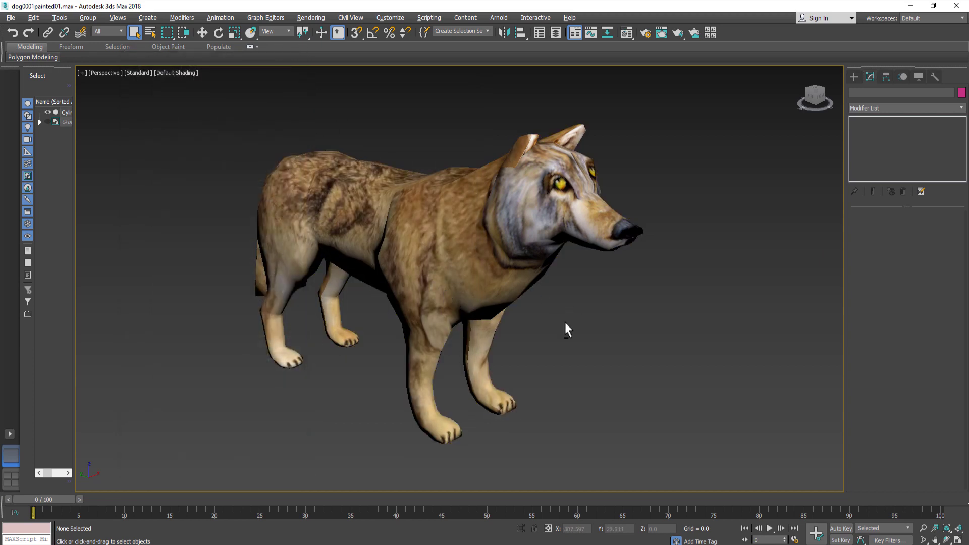